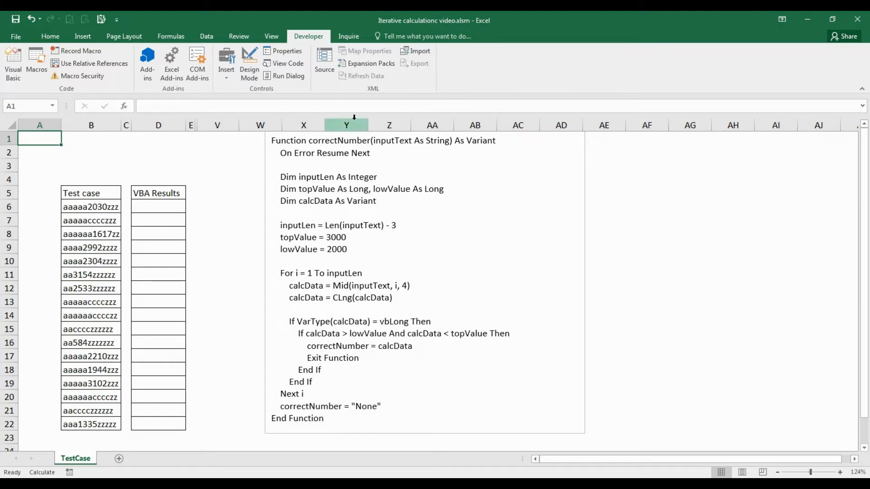
Step: Copy the correctNumber function code from the text box and paste it into a new module in the workbook's VBA project
click(297, 161)
mouse_move(271, 140)
mouse_down()
mouse_move(355, 291)
mouse_move(356, 417)
mouse_up()
key(ctrl+c)
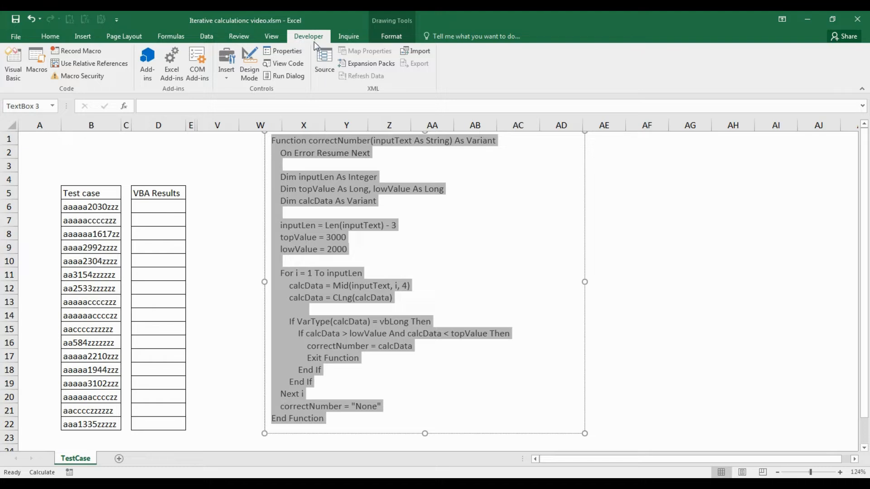
click(8, 67)
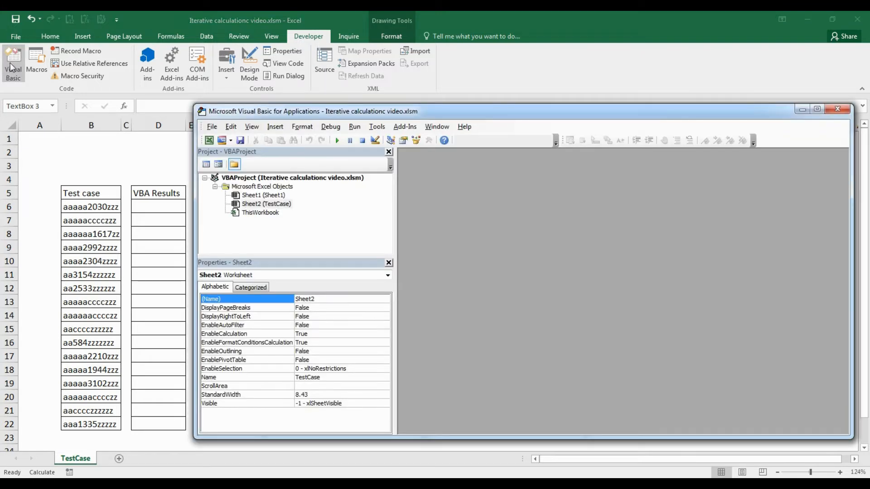
right_click(269, 188)
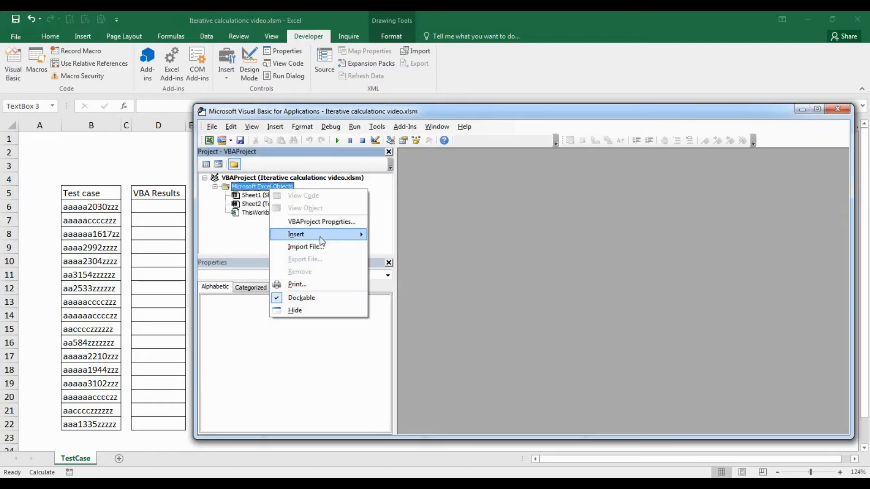
mouse_move(320, 240)
click(391, 250)
key(ctrl+v)
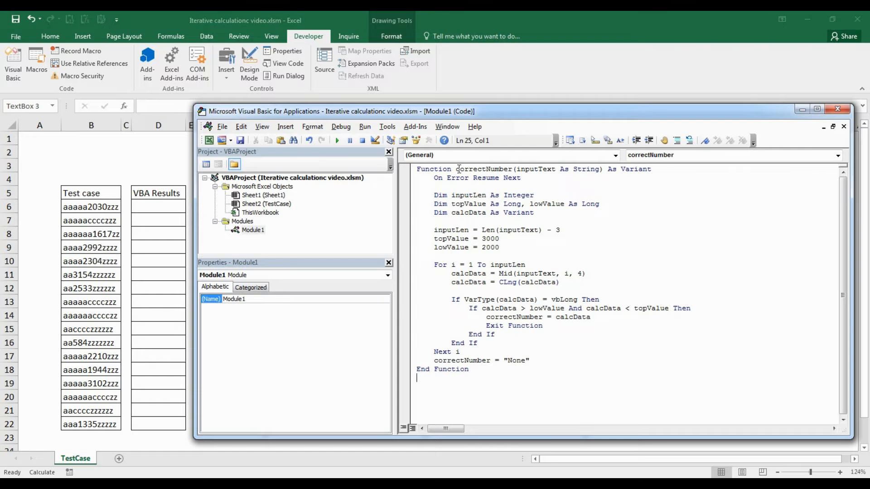
Step: Enter =correctNumber(B6) in cell D6 and fill the formula down to D22
click(156, 210)
text(=)
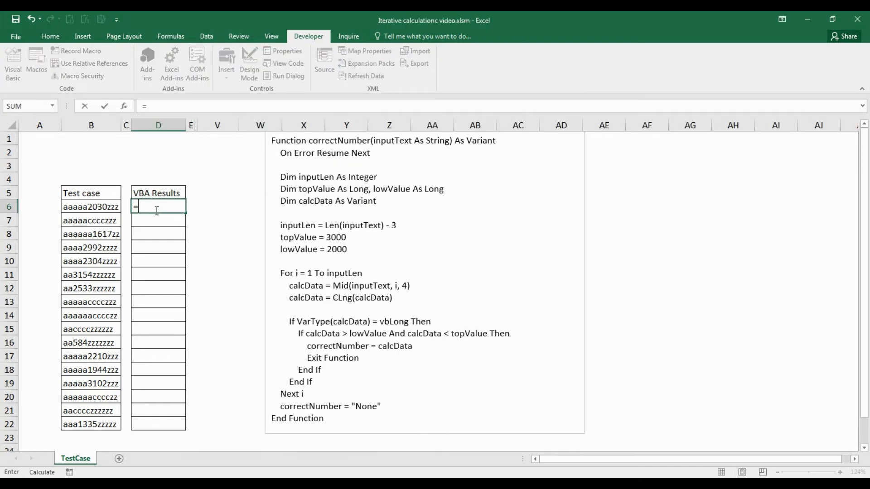
text(cor)
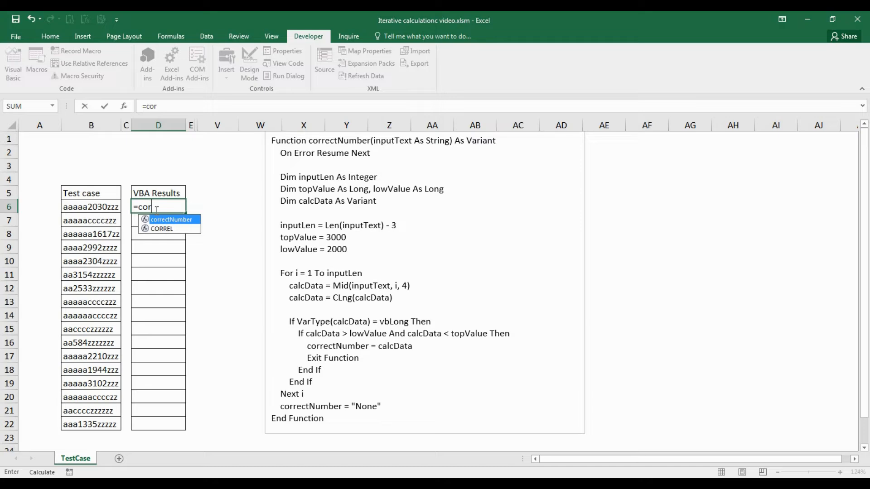
key(Tab)
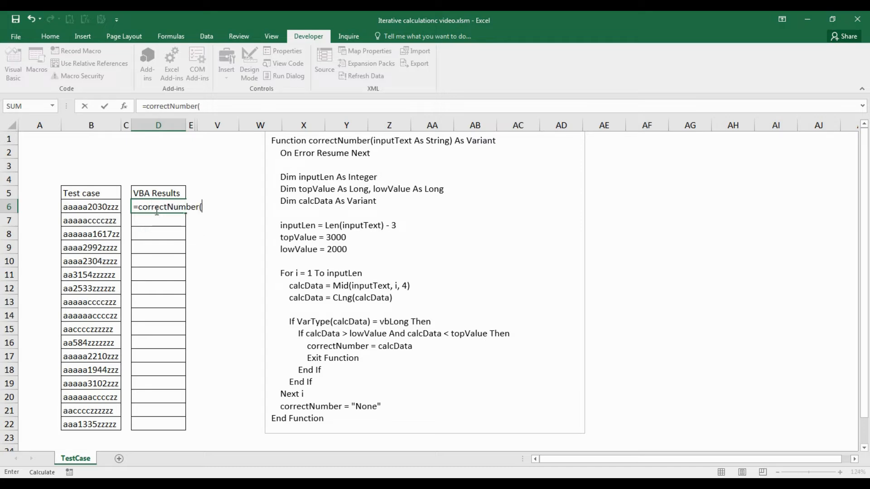
click(115, 206)
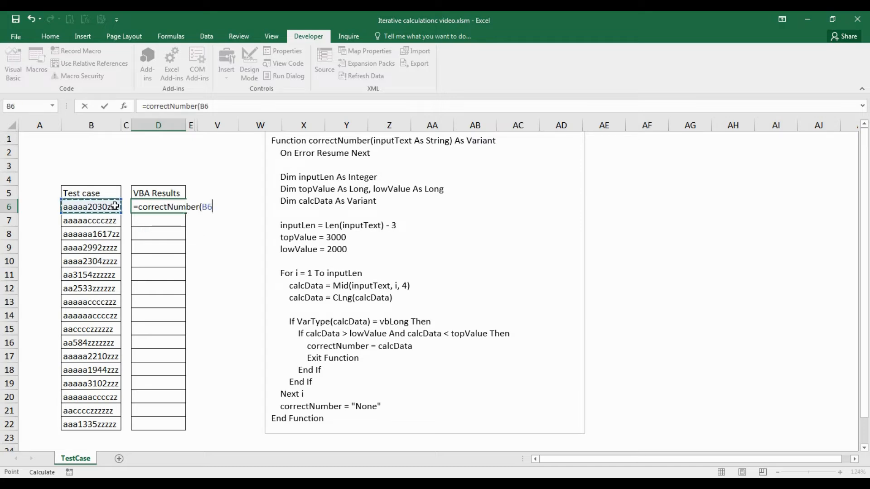
text())
key(Return)
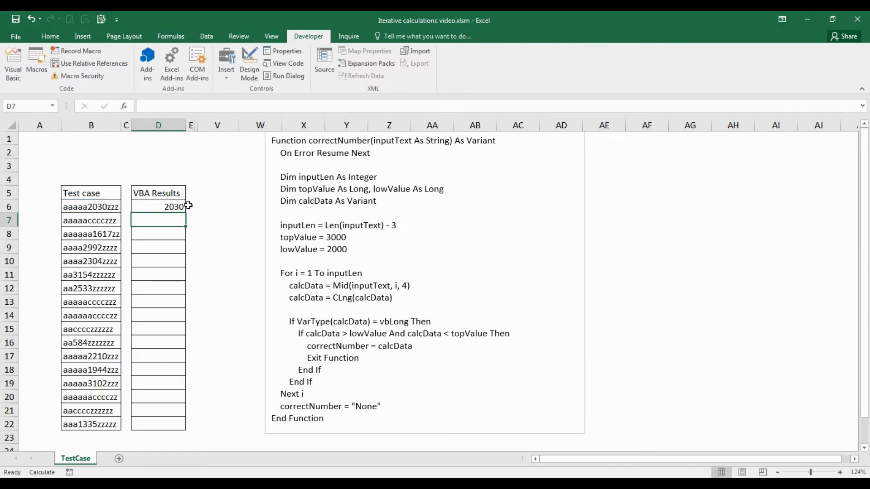
click(181, 207)
drag(185, 213, 176, 425)
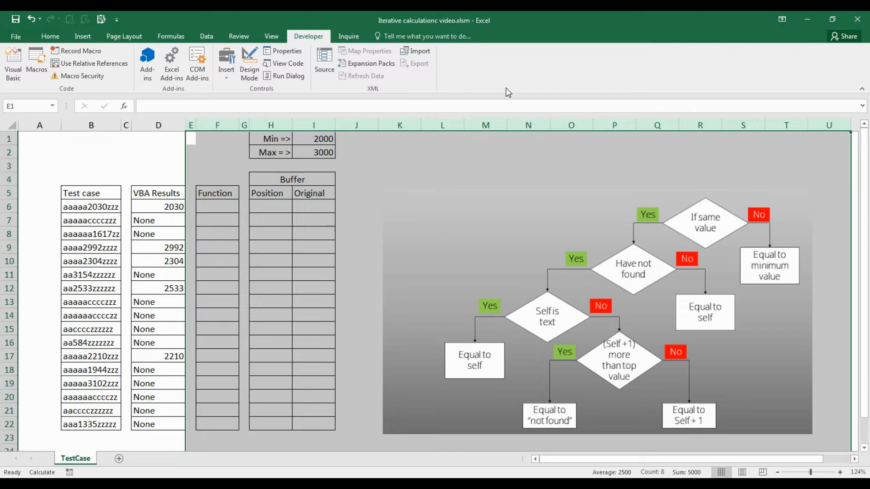
Step: Ensure iterative calculation is enabled in the formula options, with 1001 maximum iterations and a maximum change of 0.001
click(24, 33)
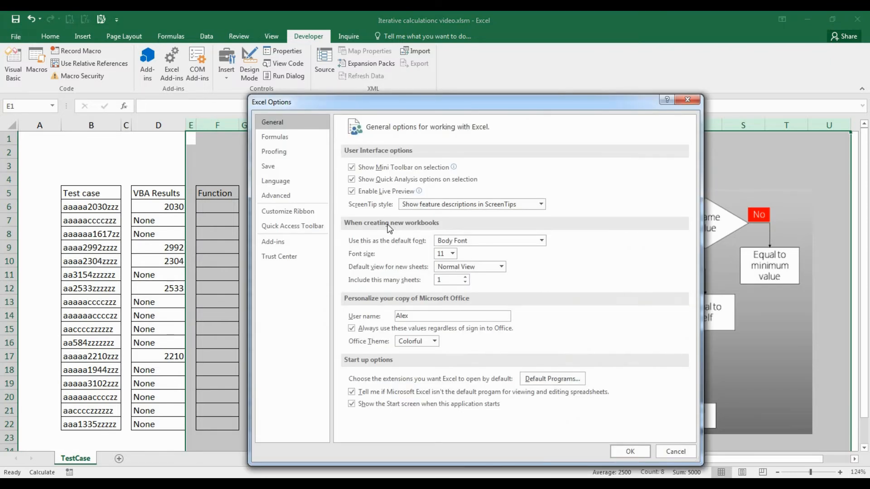
click(275, 136)
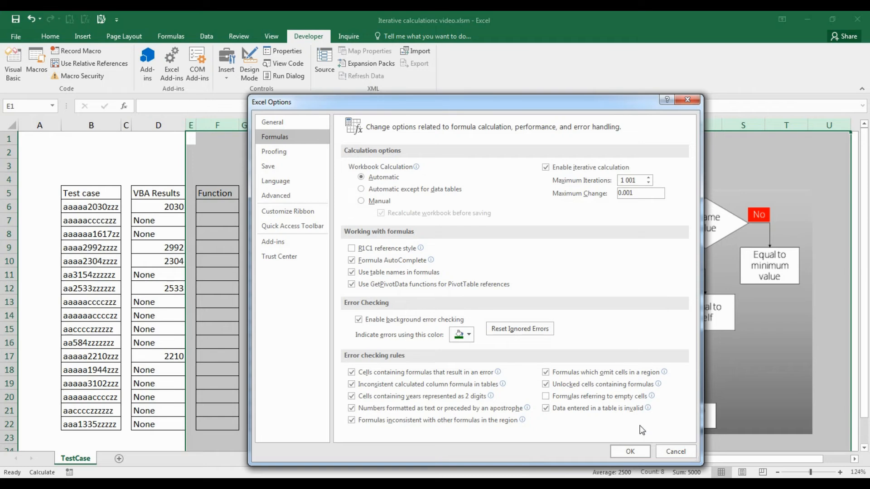
click(630, 452)
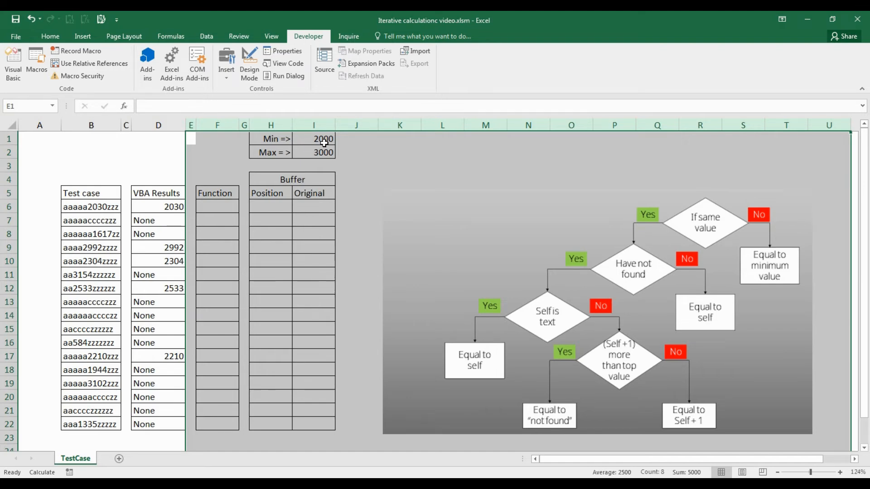
Step: Begin an IF formula in F6, the first cell under Function, with B6=I6 as its logical test
click(231, 205)
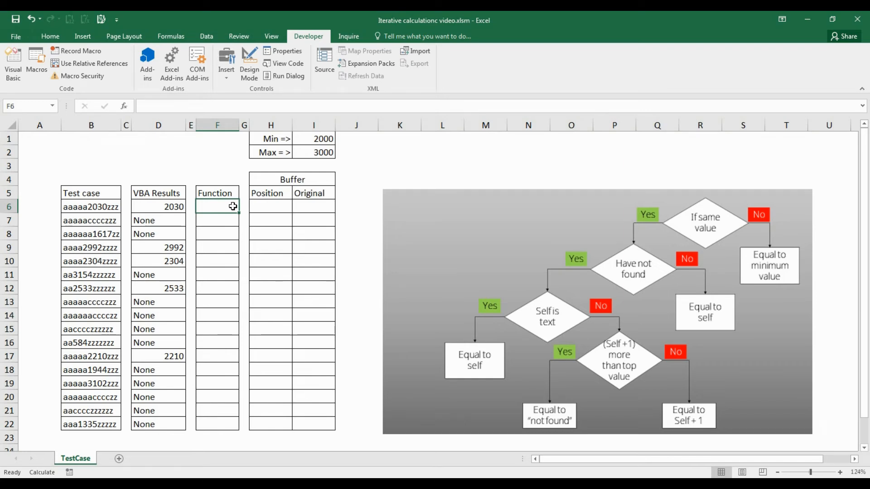
text(=)
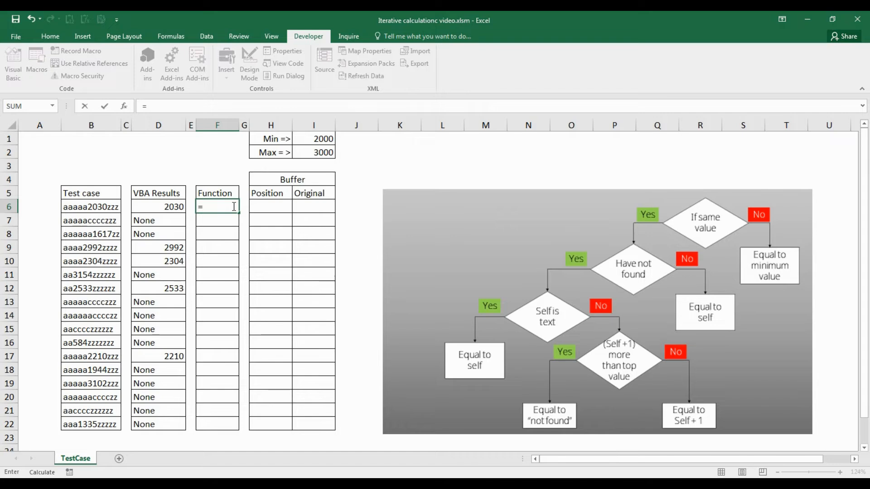
text(if)
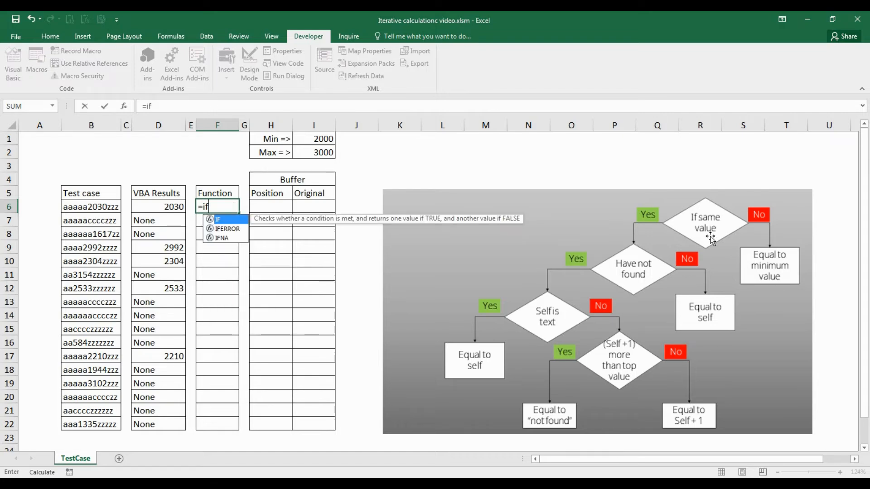
text(()
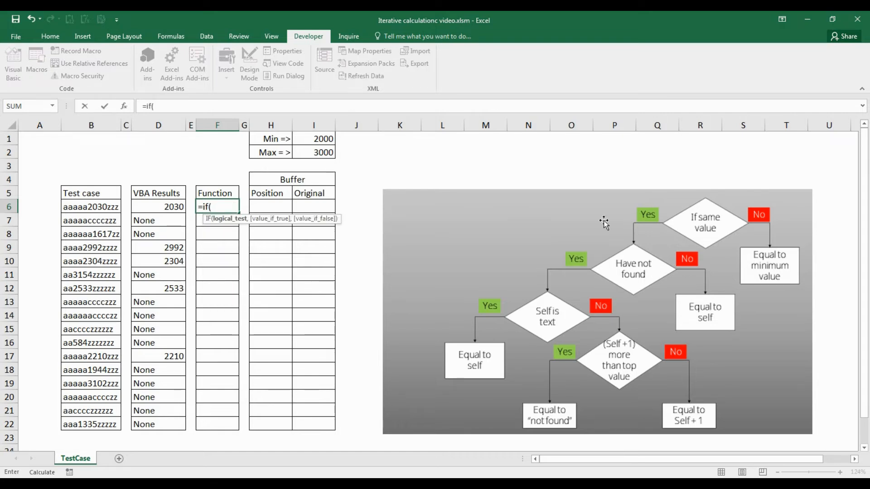
click(118, 204)
text(=)
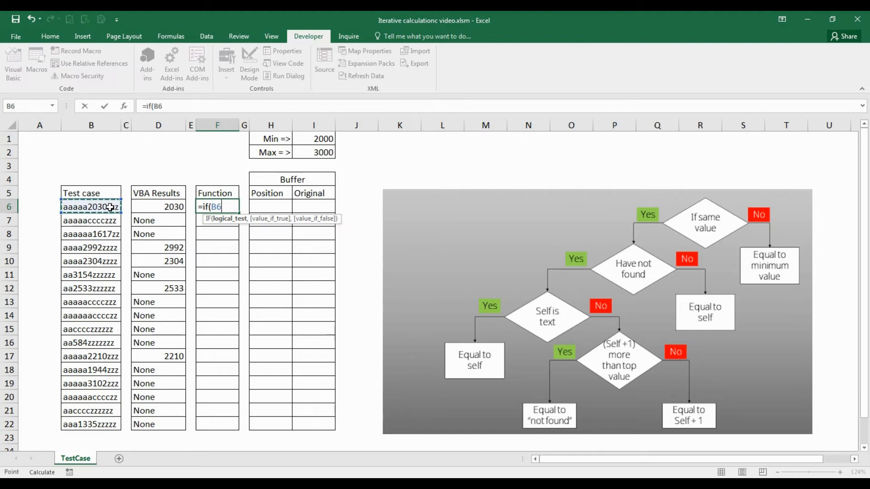
click(329, 207)
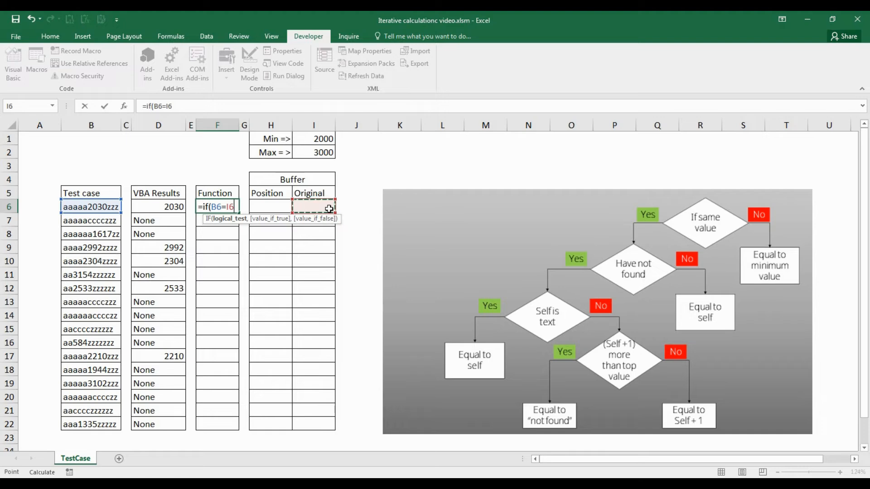
text(,)
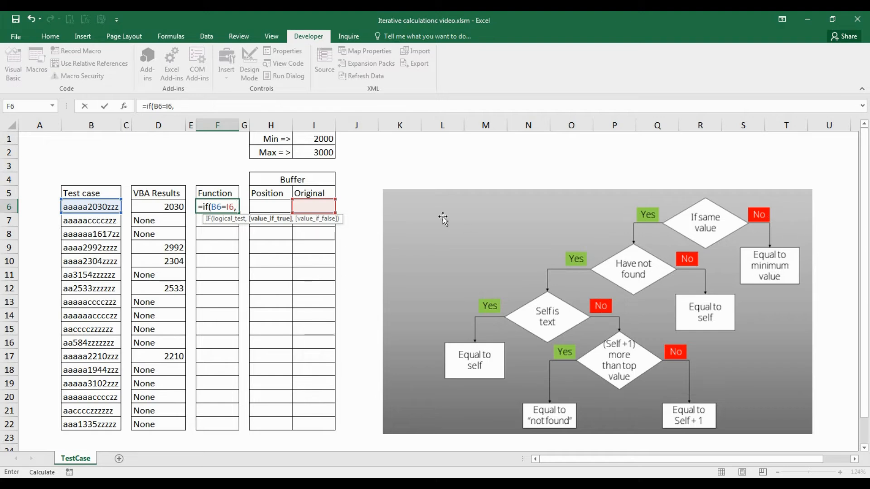
Step: Complete the F6 formula as =IF(B6=I6,1,$I$1), with the minimum value as the false result and 1 as the true placeholder
text(,)
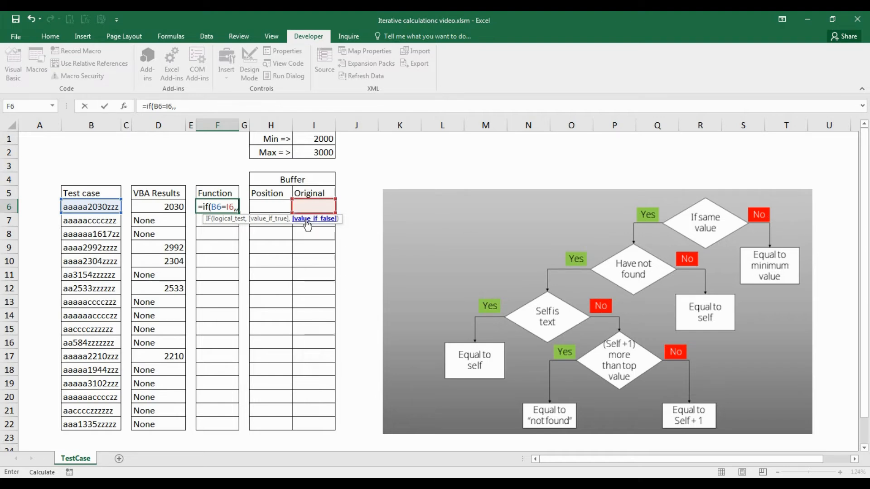
click(332, 140)
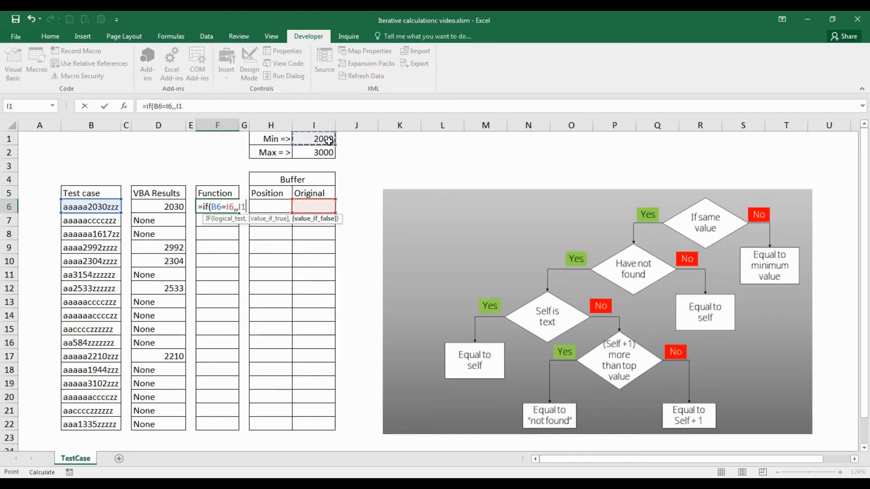
key(F4)
text())
click(175, 106)
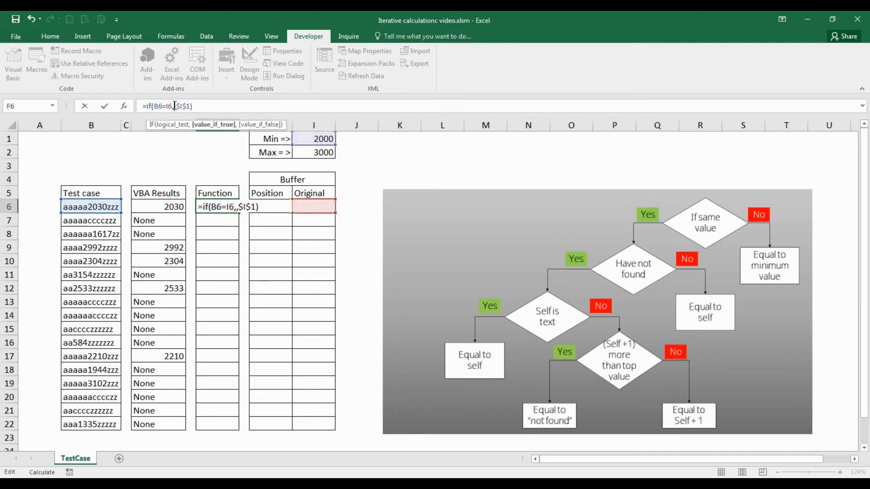
text(1)
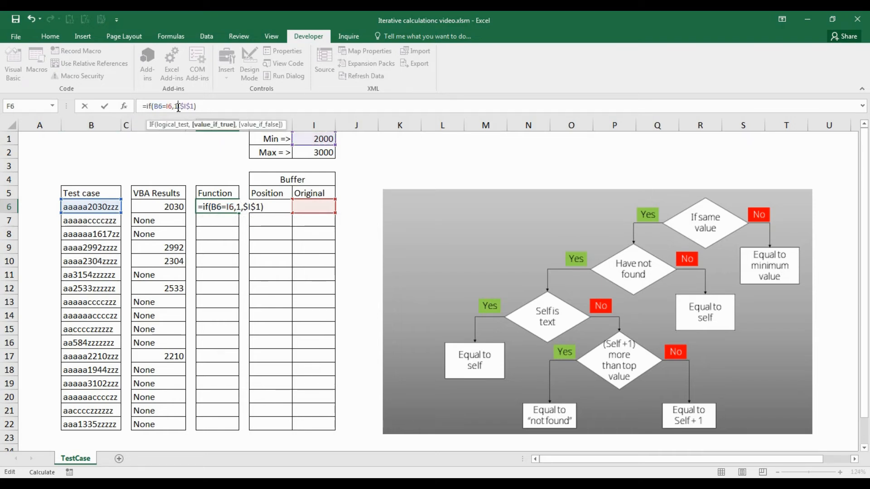
key(Return)
key(Up)
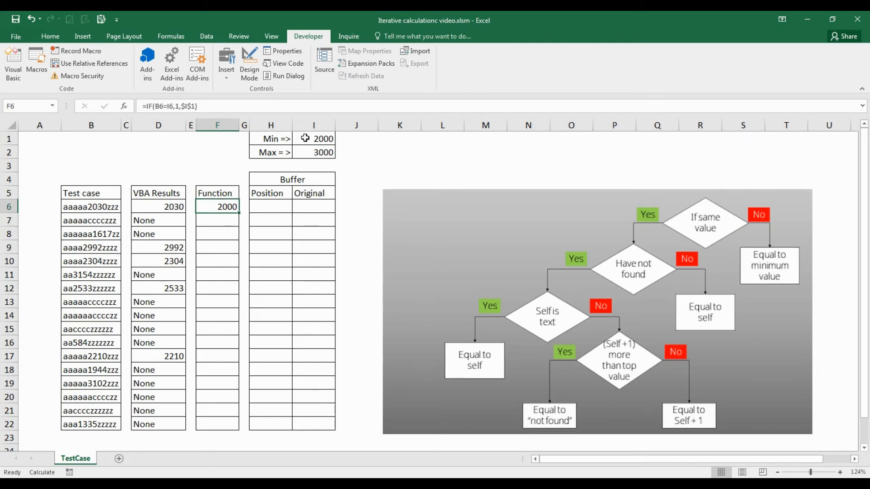
Step: Enter =B6 in cell I6 under Original to store the test case text
click(322, 209)
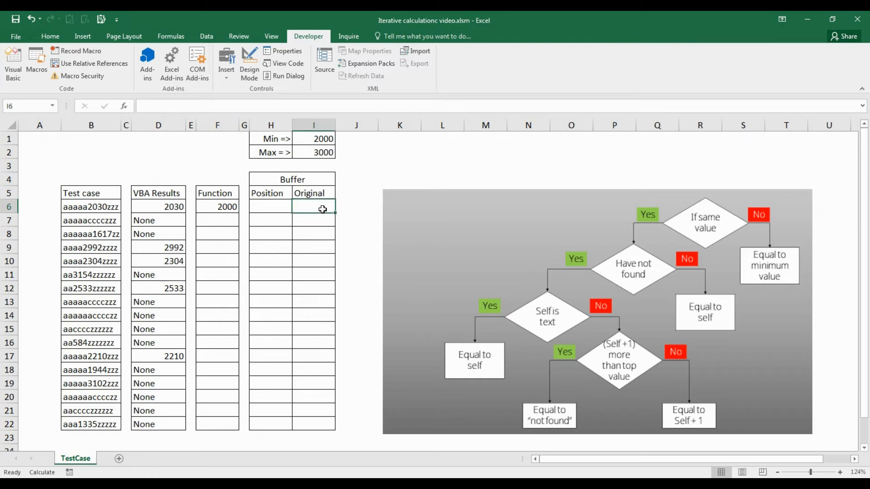
text(=)
key(Left)
key(Left)
key(Left)
key(Left)
key(Left)
key(Left)
key(Left)
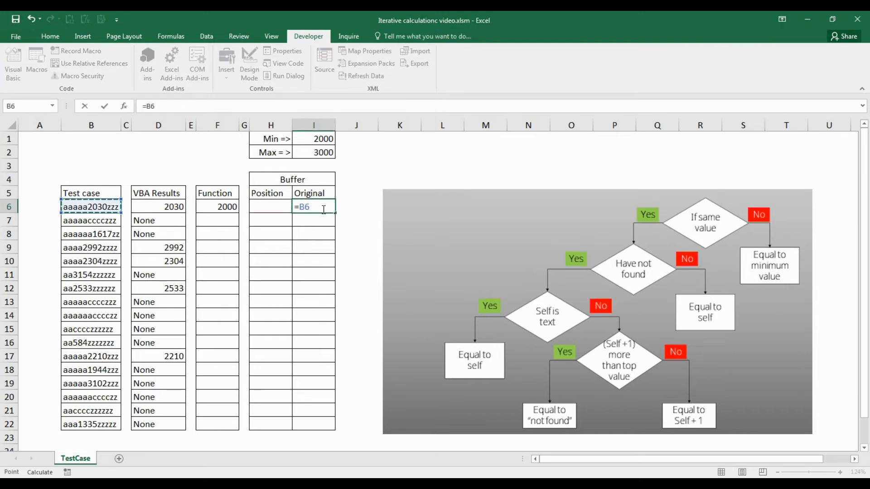
key(Return)
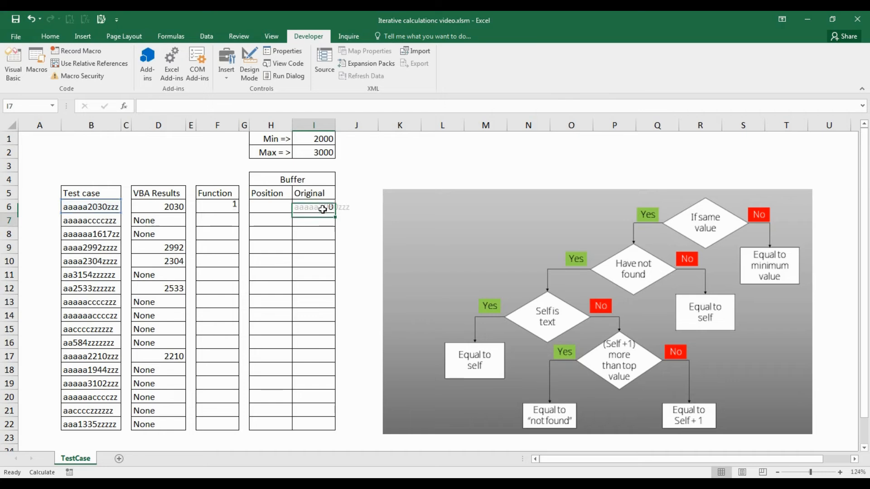
Step: Replace the true result 1 in the F6 formula with an empty nested IF function
key(Left)
key(Left)
key(Left)
key(Up)
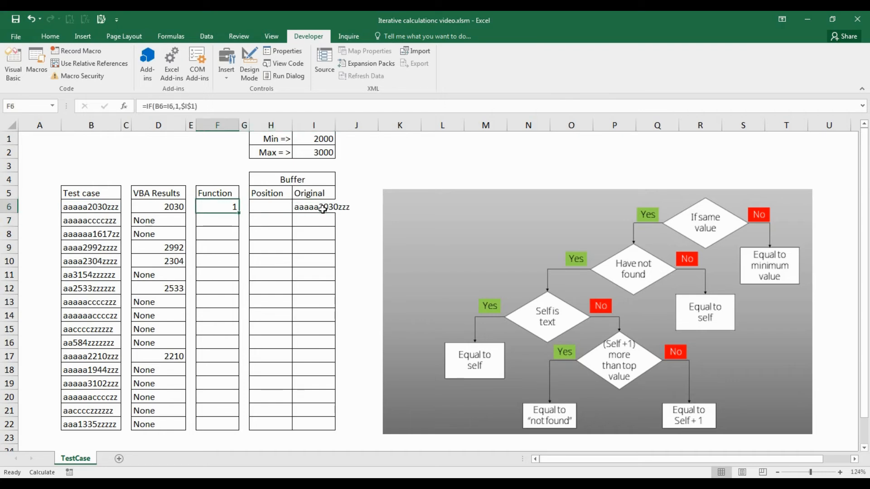
click(177, 107)
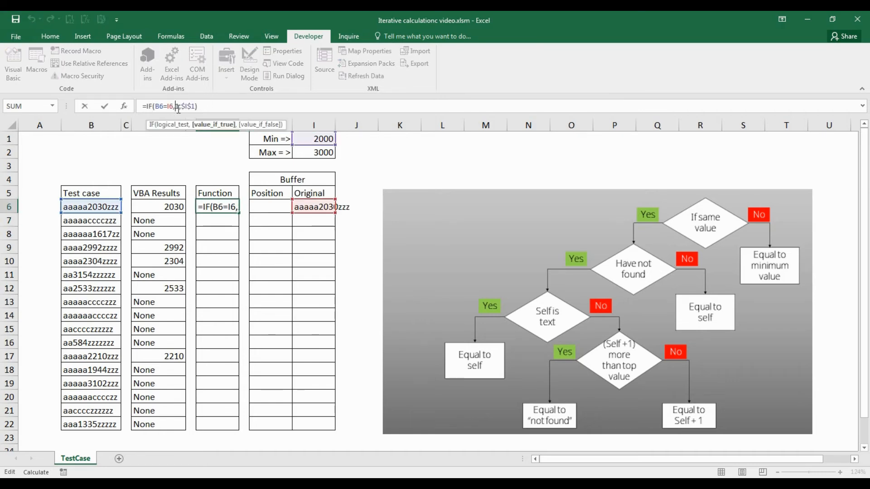
key(Delete)
key(Delete)
text(if())
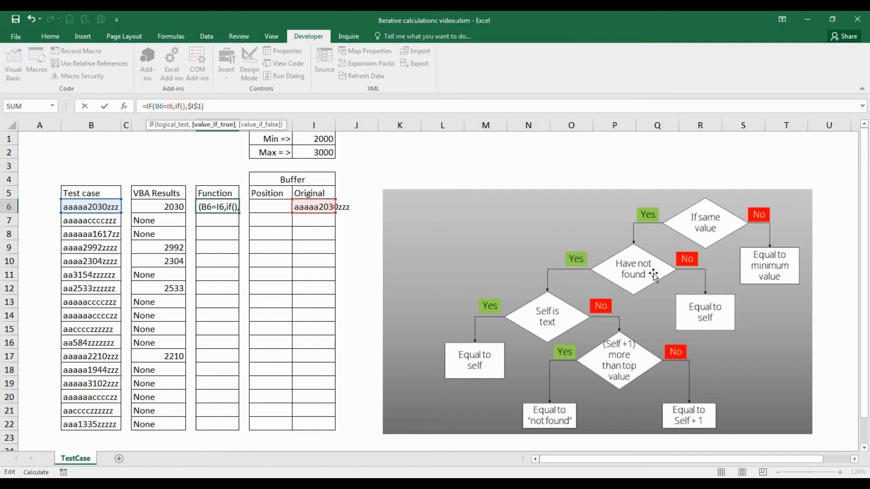
Step: Set ISERR(H6) as the logical test of the nested IF in the F6 formula
click(184, 107)
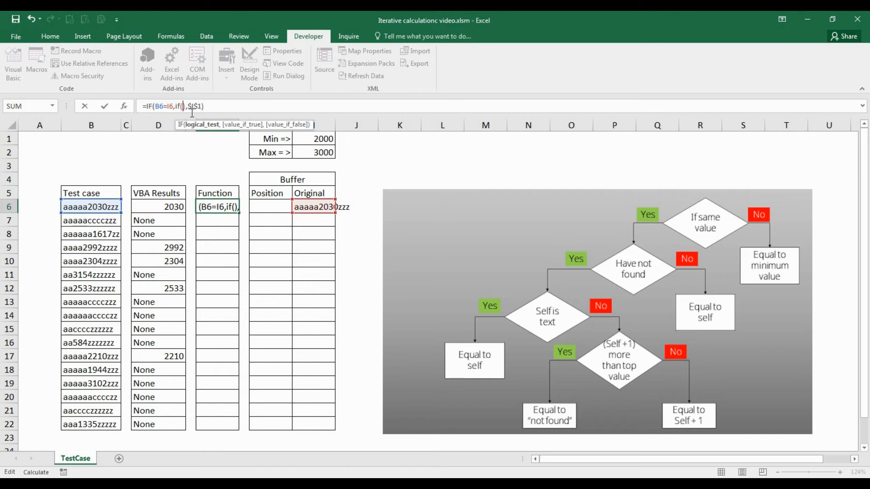
text(if)
key(BackSpace)
key(BackSpace)
text(ISERR()
key(Tab)
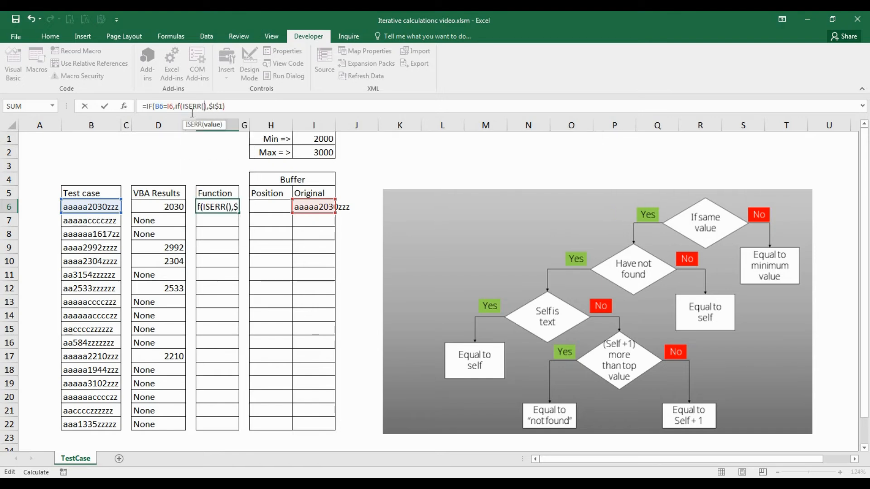
click(281, 208)
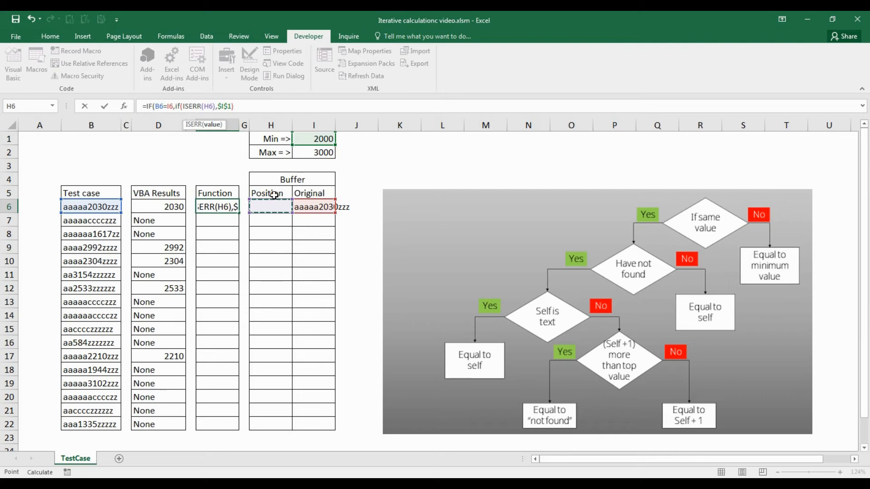
text(),)
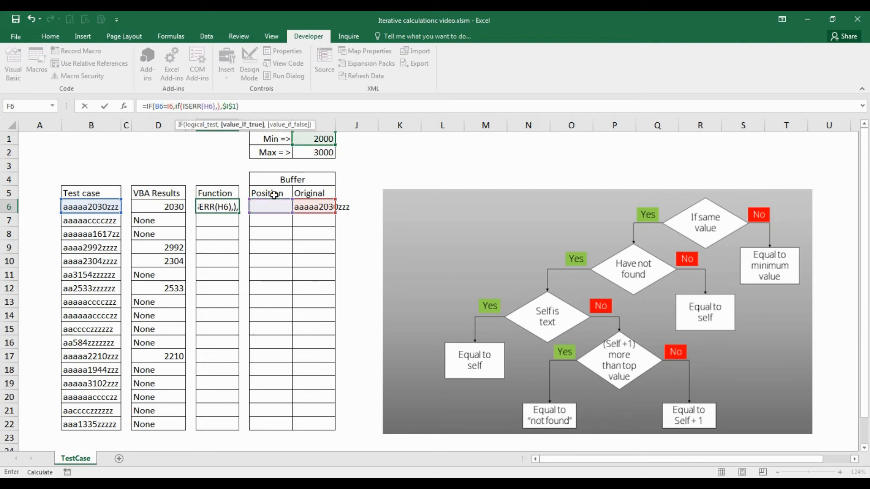
text(1,)
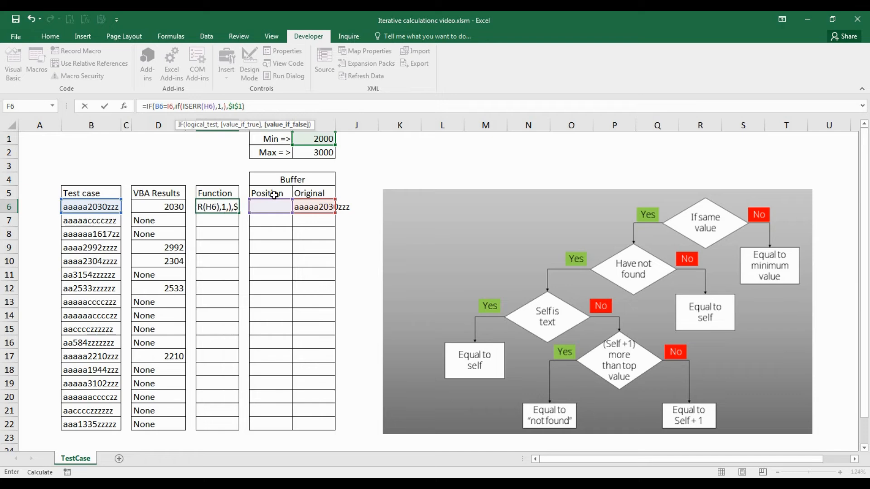
Step: Complete the nested IF in F6 with 1 as the true placeholder and F6 as the false result, and enter the formula
click(222, 222)
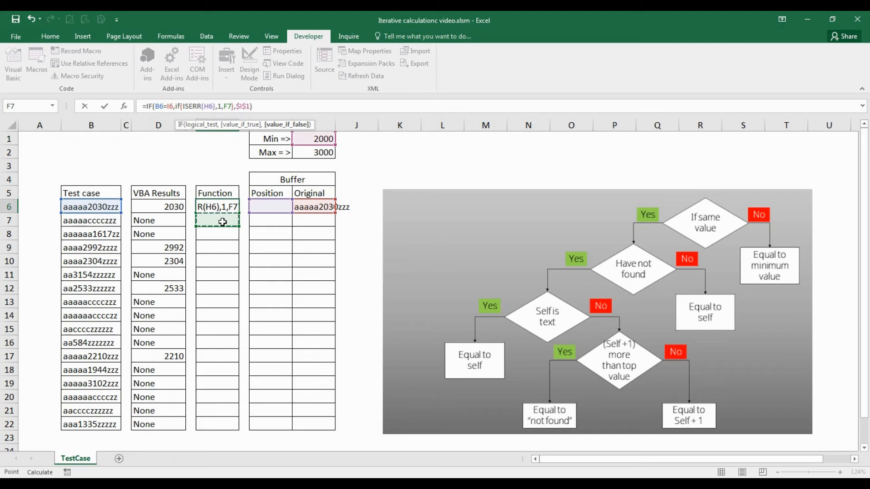
key(Up)
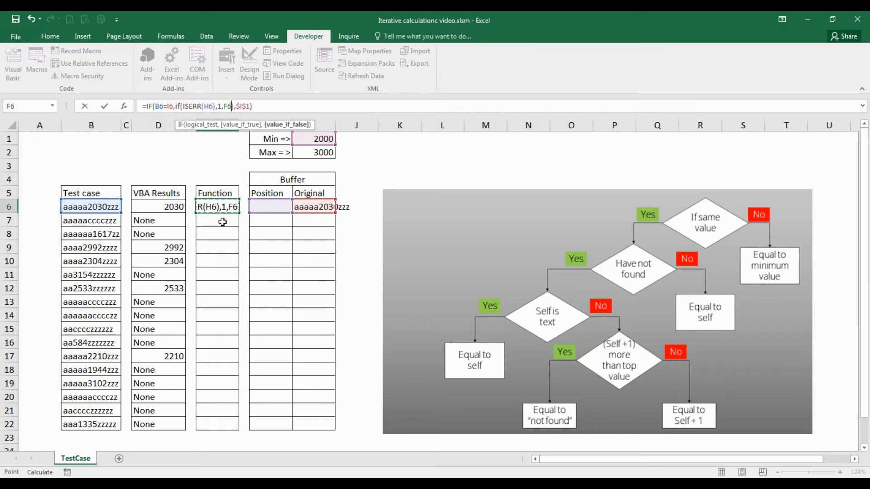
key(ctrl+Return)
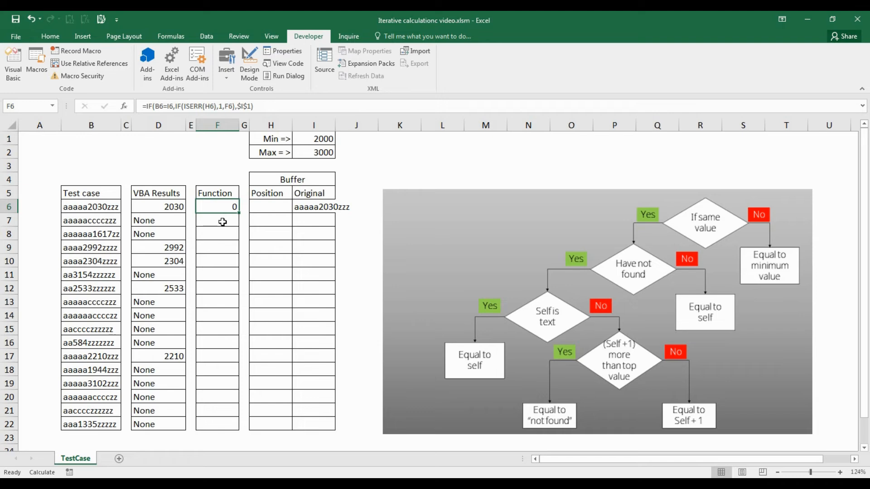
Step: Enter =SEARCH(F6,B6) in cell H6 under Position
click(258, 208)
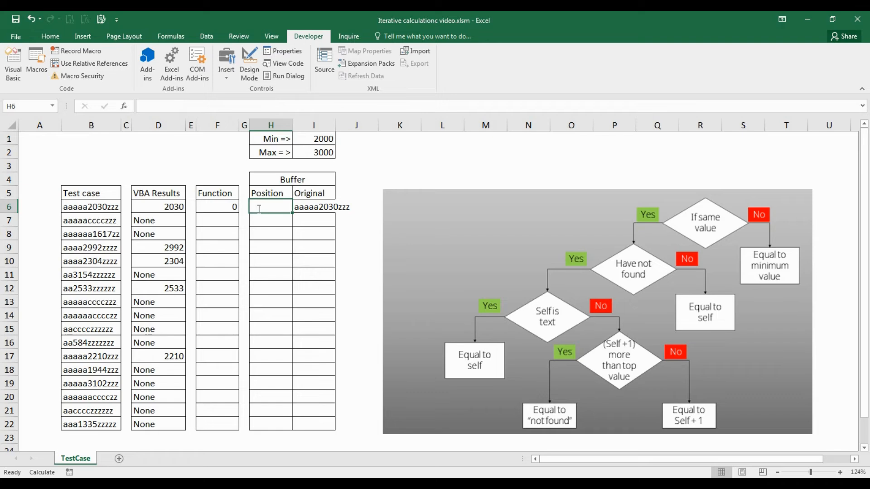
text(=se)
key(Tab)
key(Left)
key(Left)
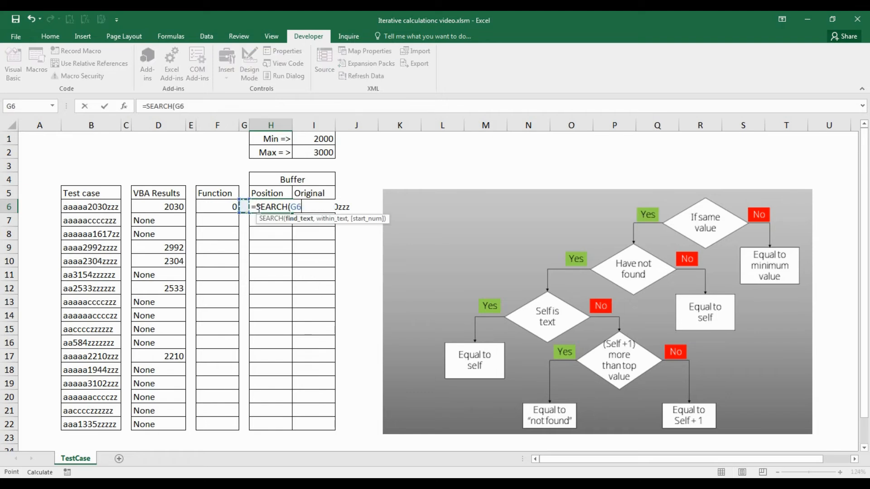
text(,)
key(Left)
key(Left)
key(Left)
key(Left)
key(Left)
key(Left)
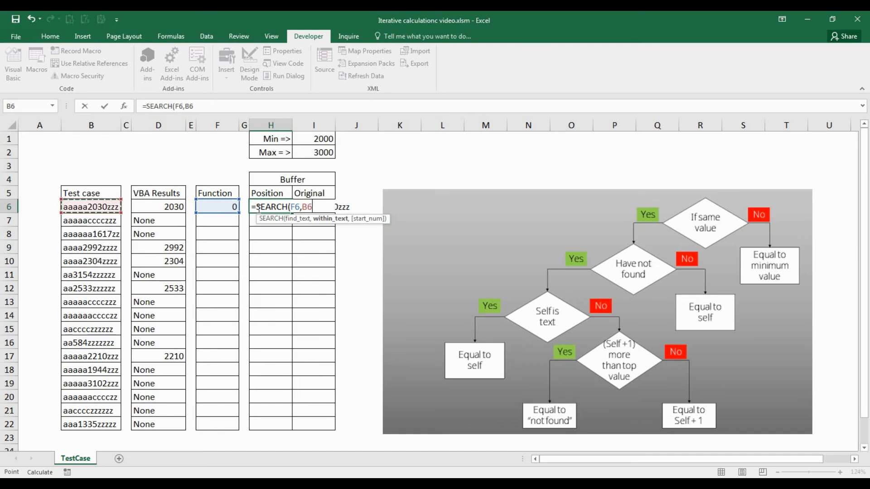
text())
key(ctrl+Return)
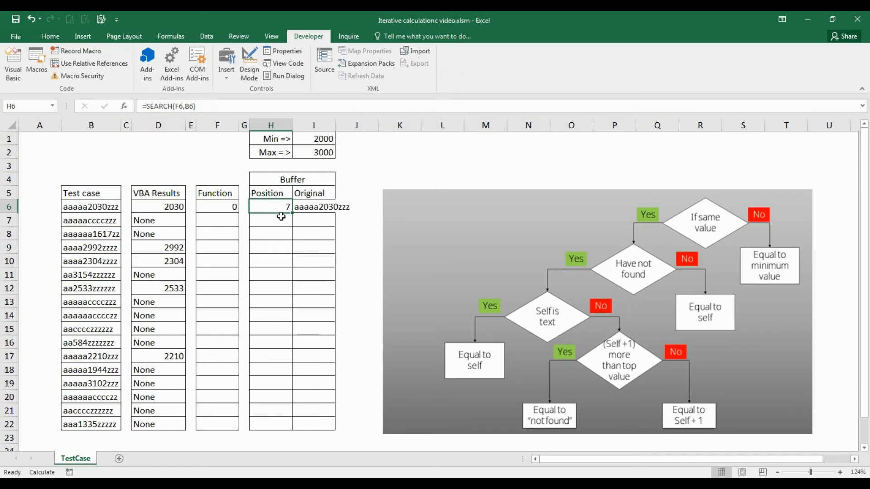
Step: Clear cell I6 under Original and re-enter =B6 to restart the iteration
key(Right)
key(Home)
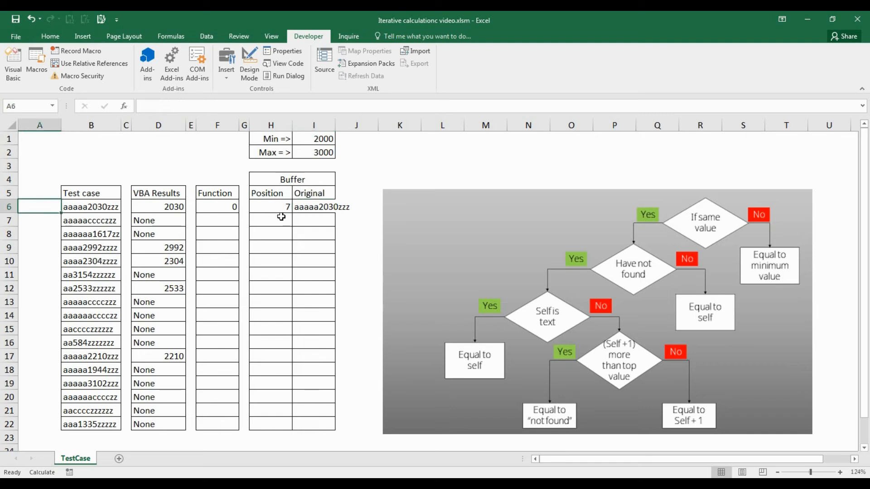
click(308, 205)
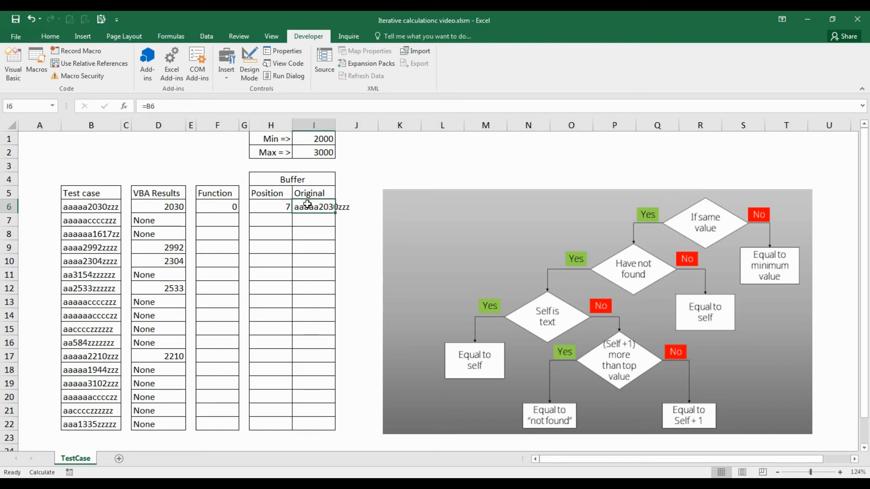
key(Delete)
text(=)
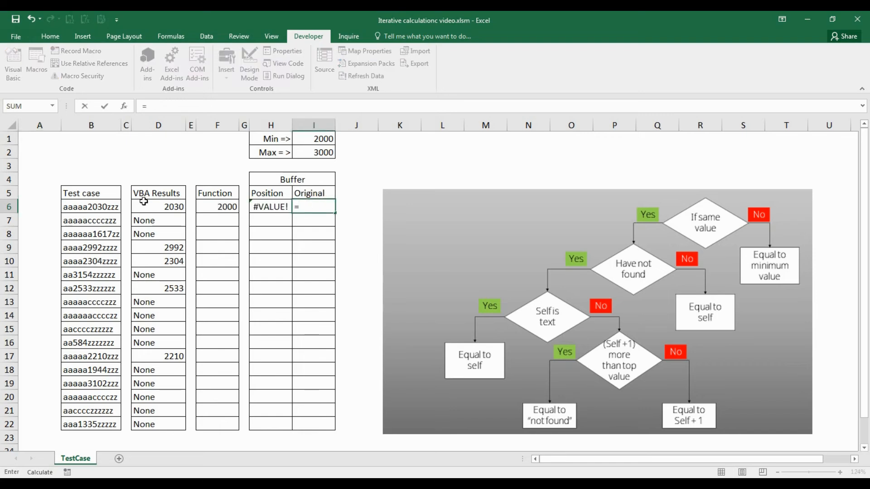
click(103, 212)
key(Return)
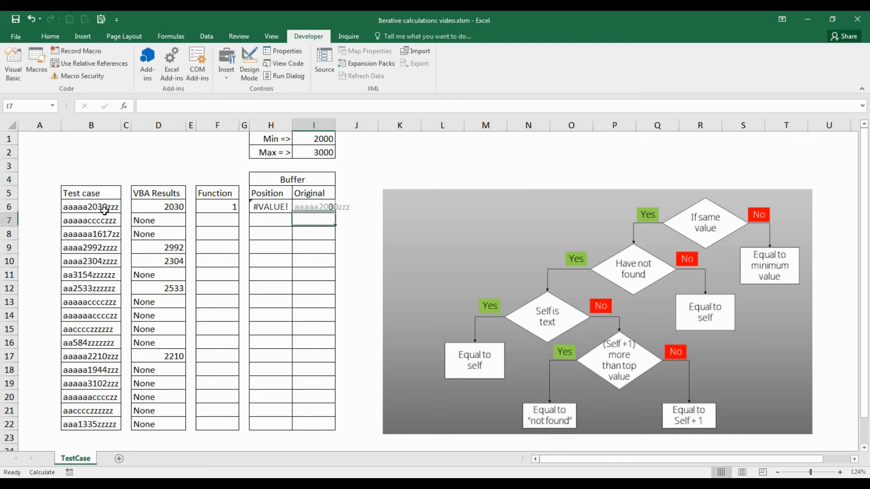
Step: Replace the placeholder 1 in the F6 formula with another empty nested IF function
key(Up)
key(Left)
key(Left)
key(Left)
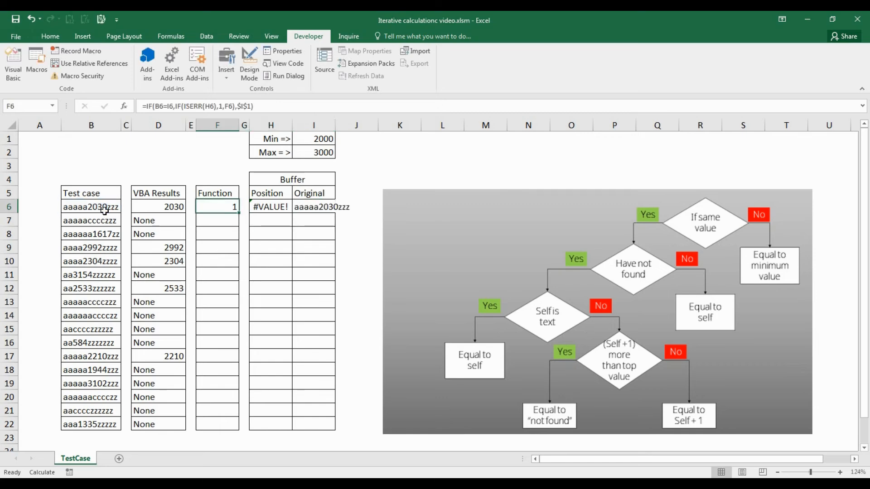
click(222, 105)
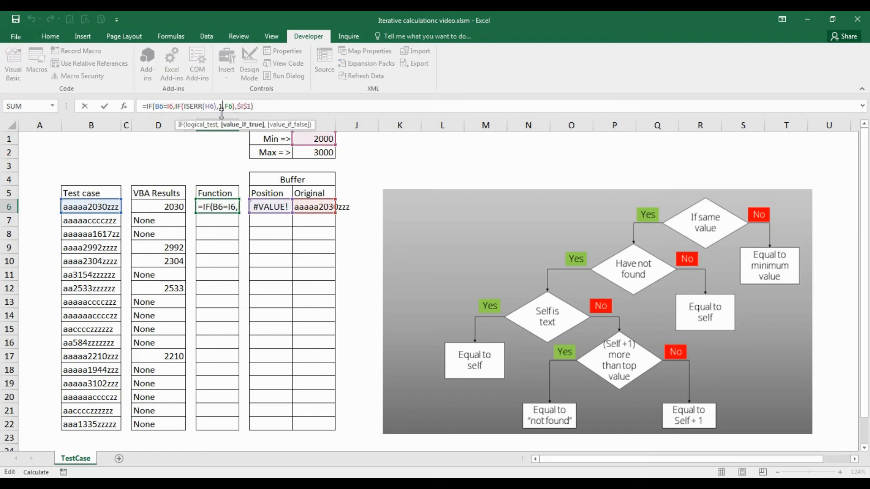
key(BackSpace)
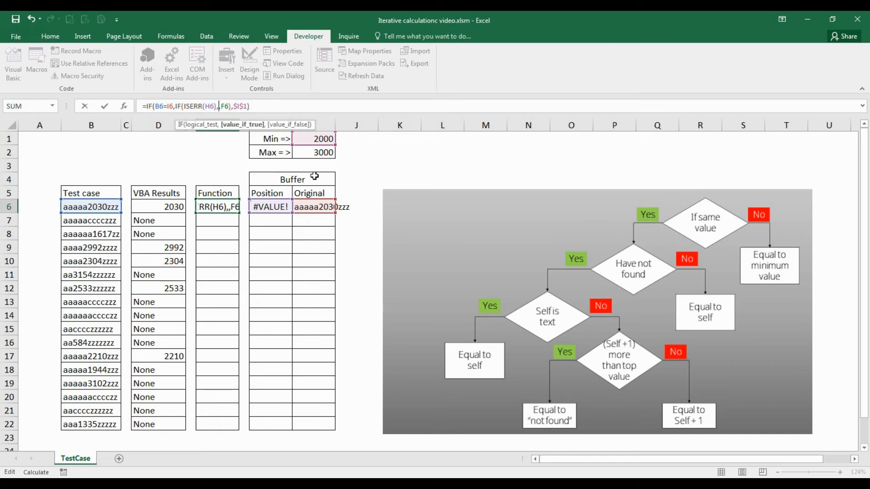
text(if())
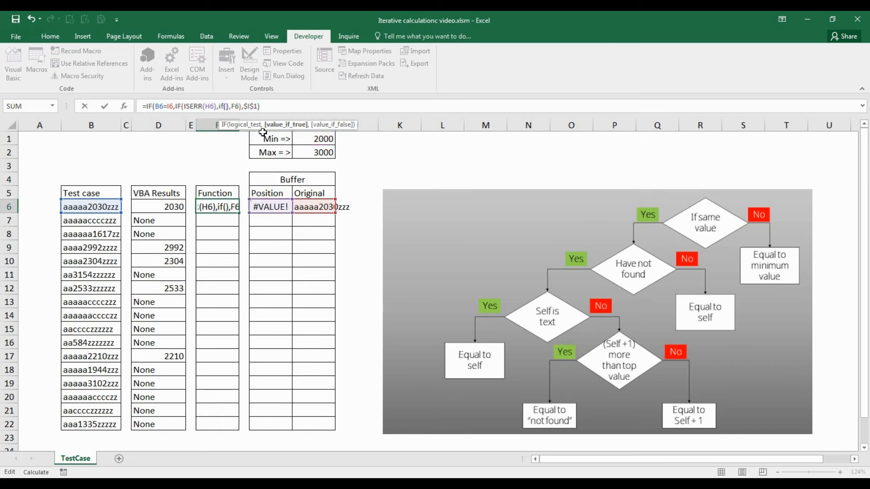
Step: Set ISTEXT(F6) as the logical test of the innermost IF in the F6 formula
click(226, 106)
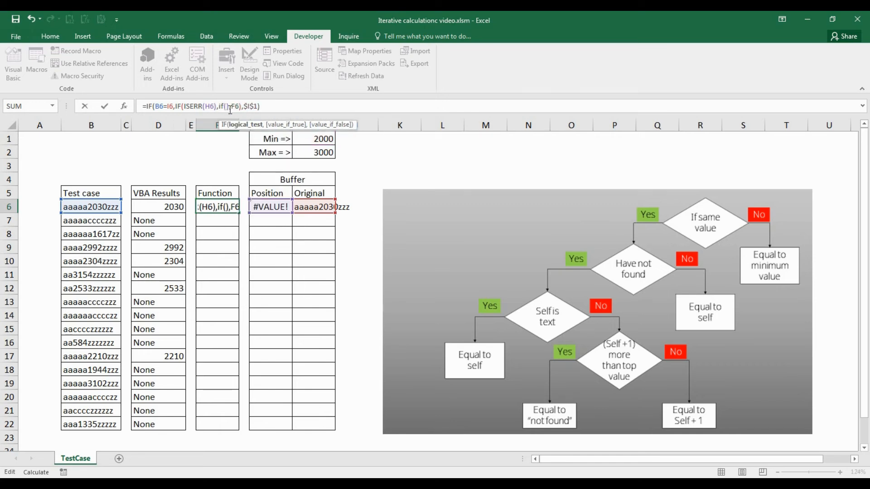
text(iste)
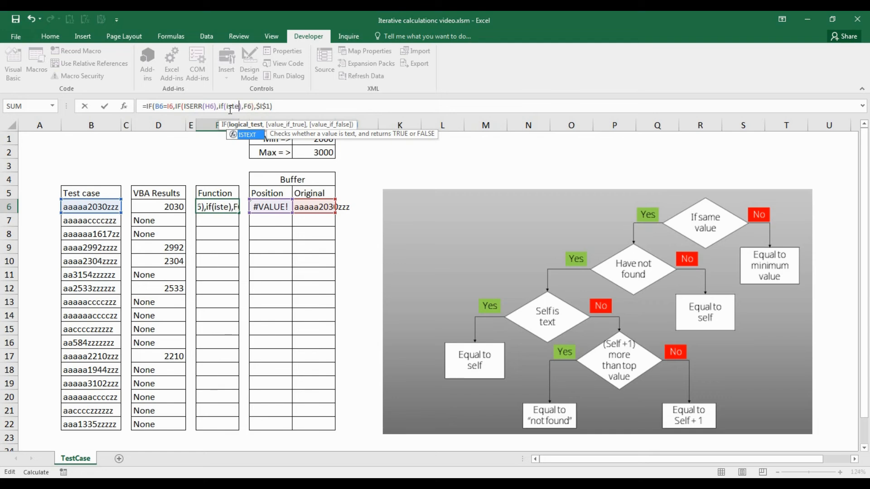
key(Tab)
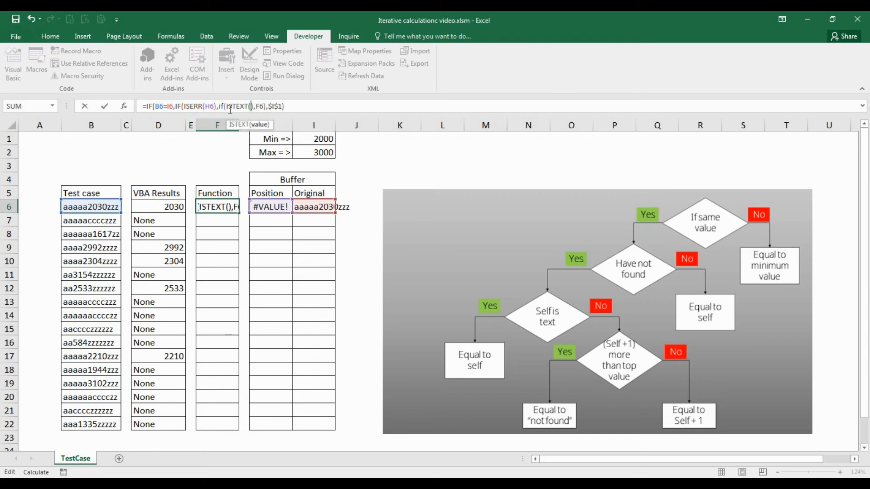
click(215, 220)
text(),)
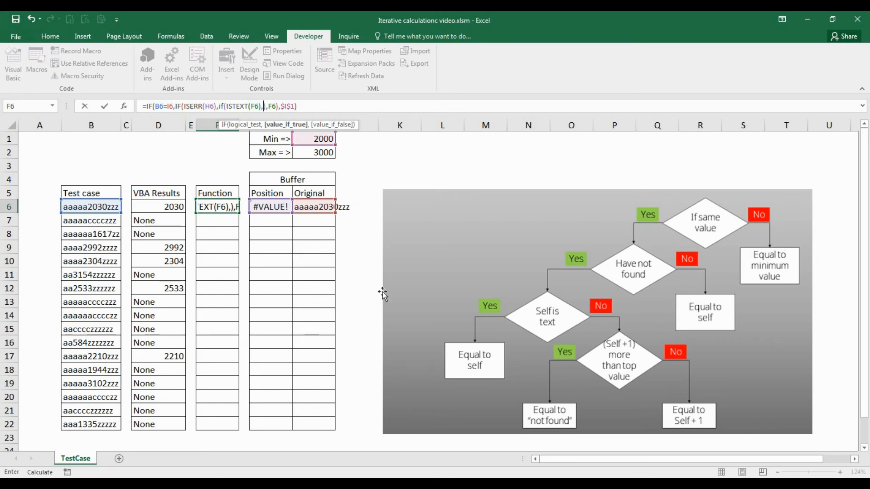
Step: Set F6 itself as the true result of the ISTEXT test in the F6 formula
click(223, 217)
key(Up)
text())
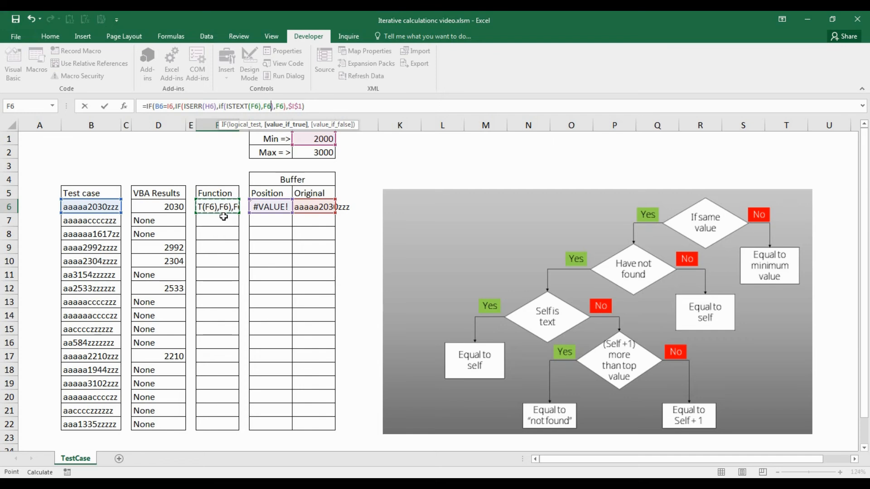
key(Left)
text(,)
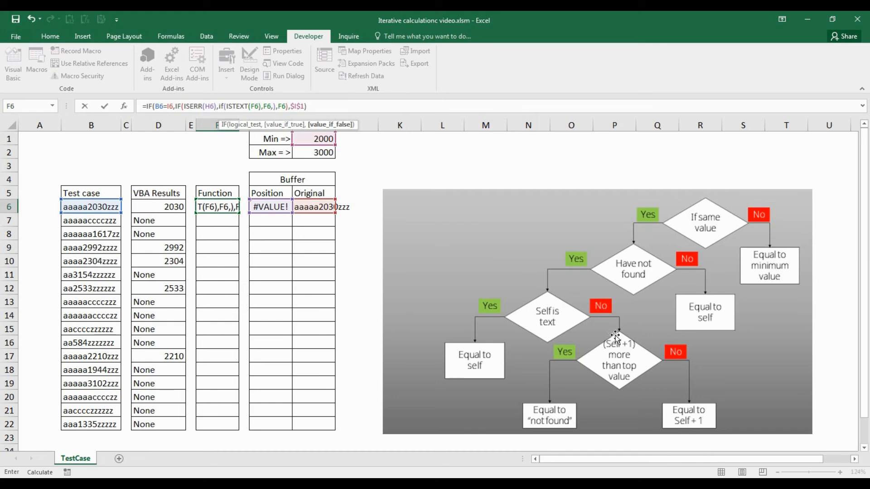
text(if()
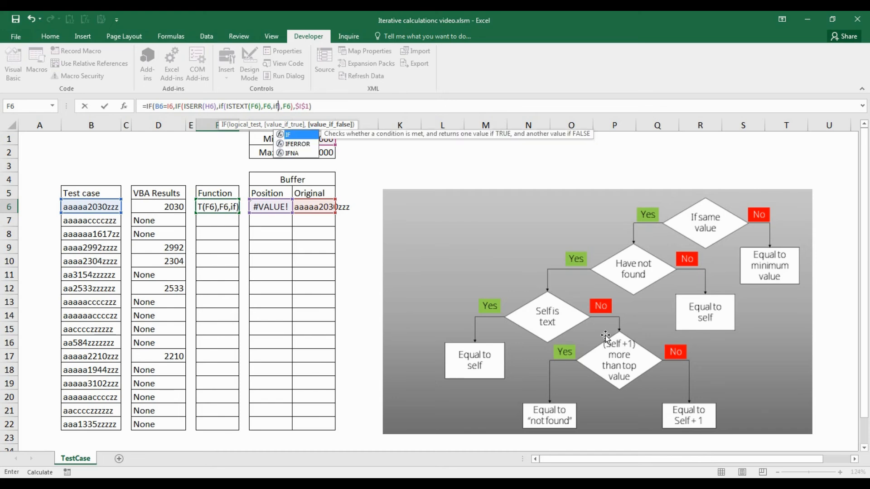
text(F6+)
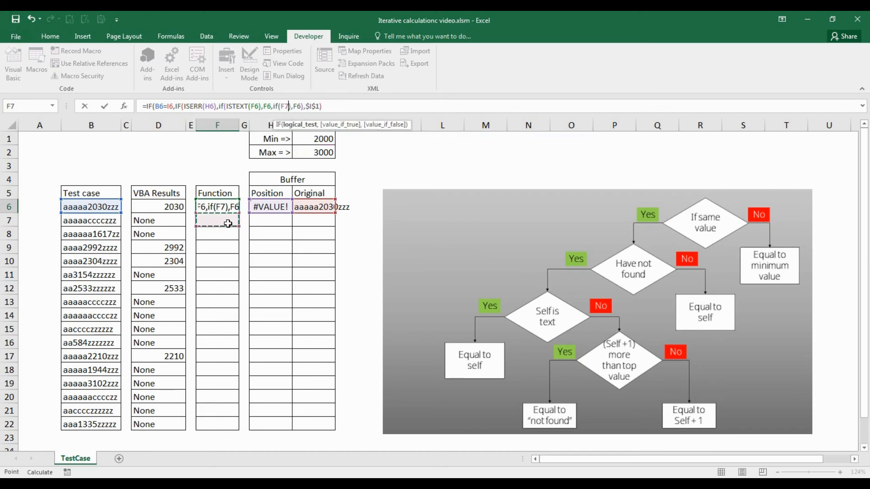
Step: Add another nested IF as the false result of the ISTEXT test, with (F6+1)>$I$2 as its logical test
key(BackSpace)
key(BackSpace)
key(BackSpace)
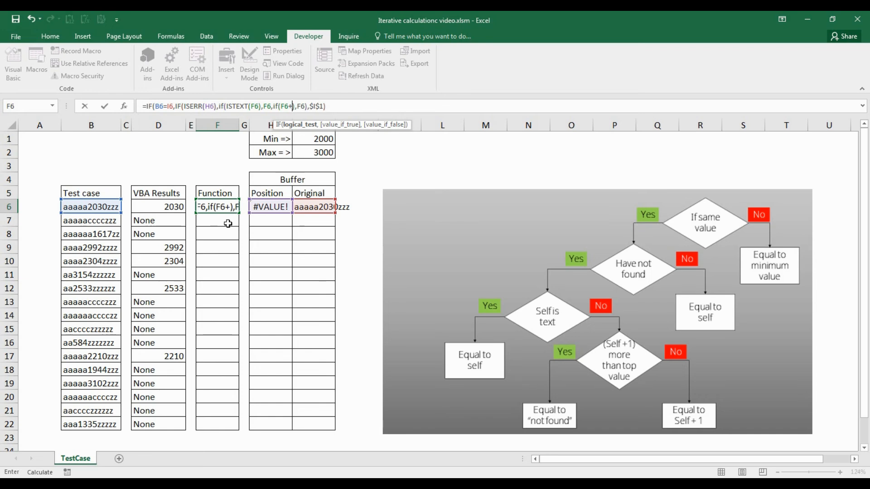
text(()
key(Down)
key(Up)
text(+1))
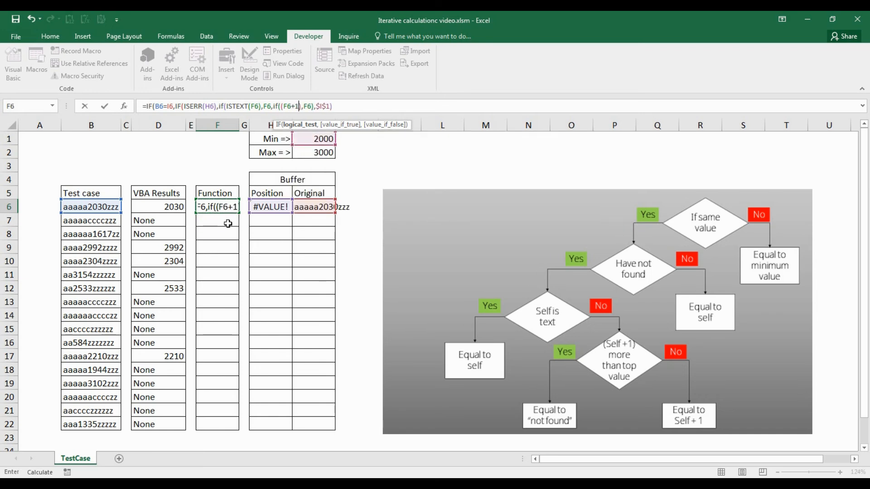
text(>)
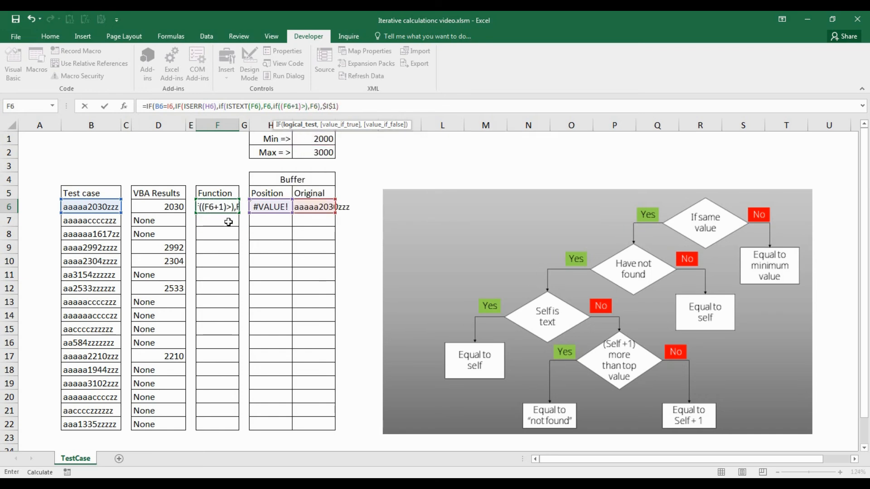
click(329, 150)
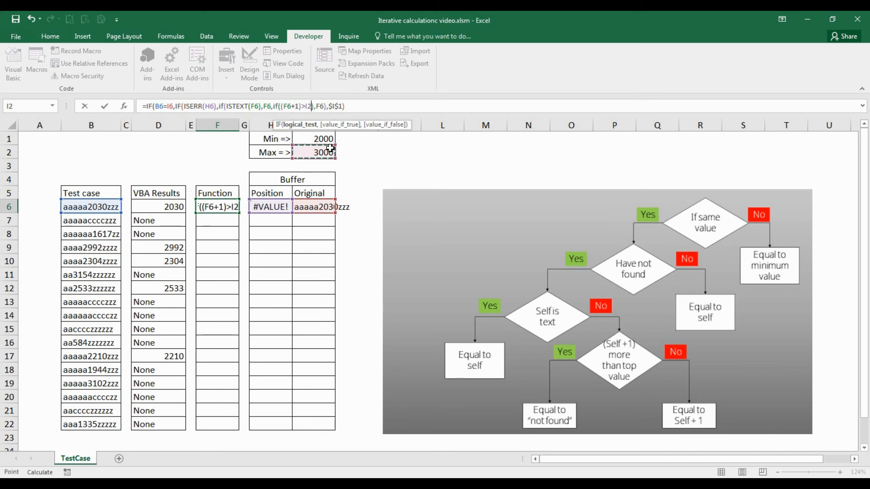
key(F4)
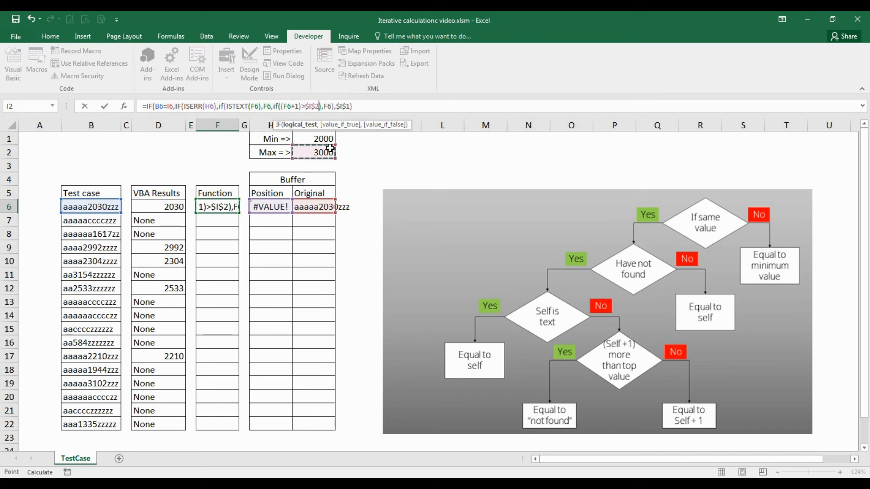
Step: Complete the innermost IF with "None" as the true result and F6+1 as the false result, and enter the F6 formula
text(,)
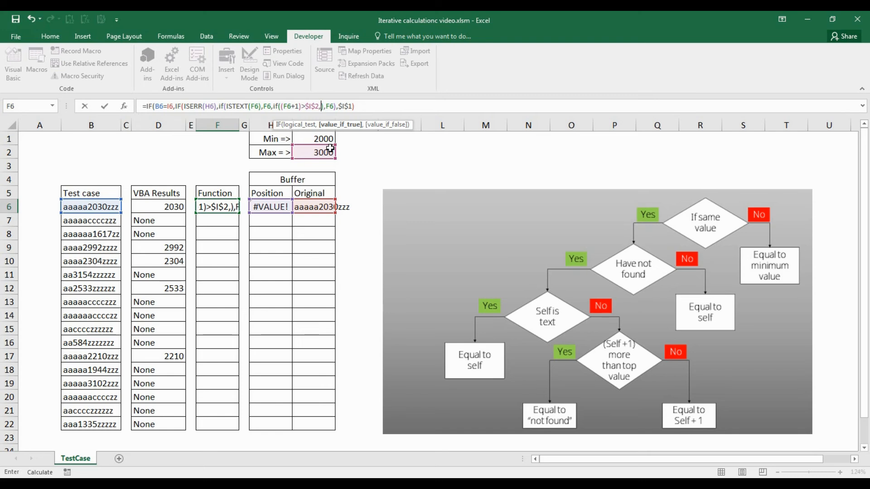
text("None")
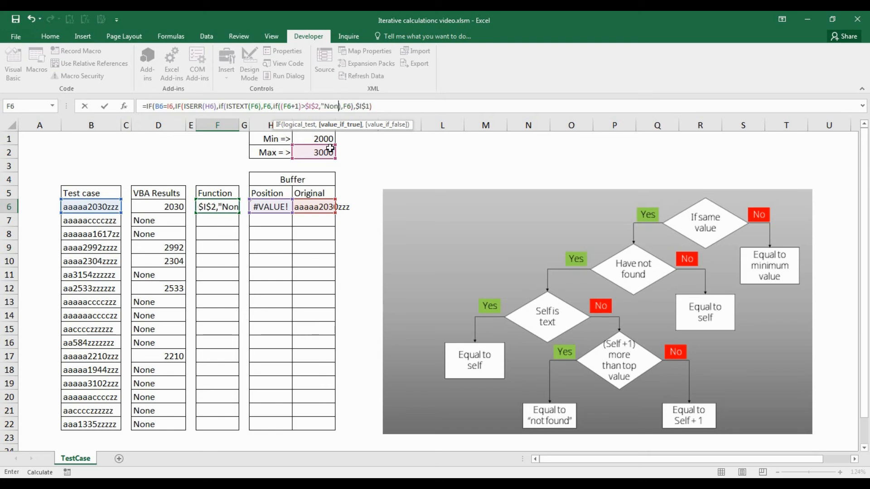
text(,)
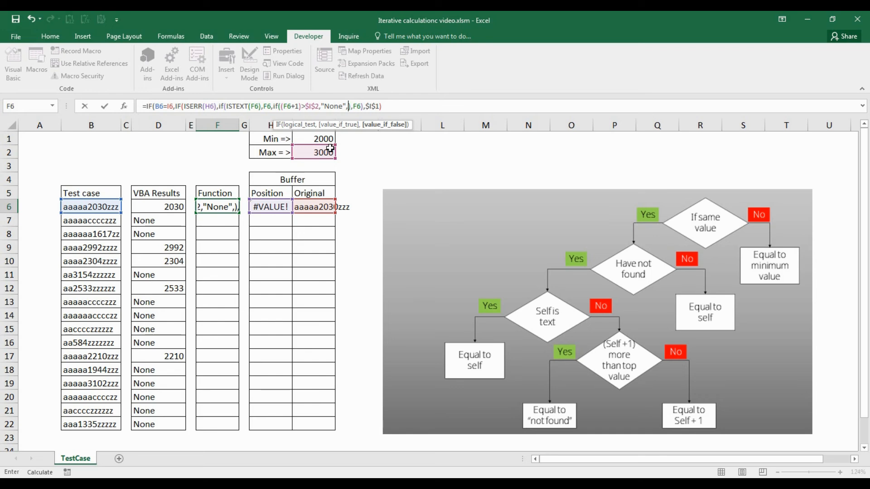
click(213, 222)
key(Up)
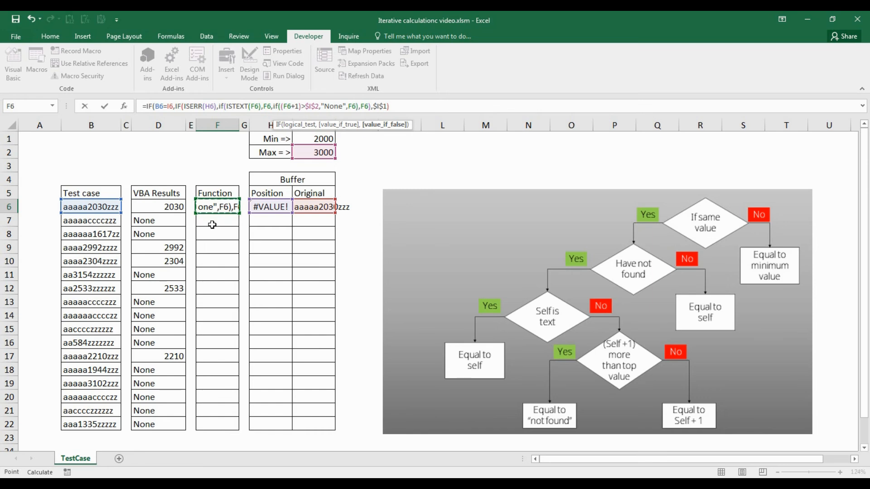
text(+1)
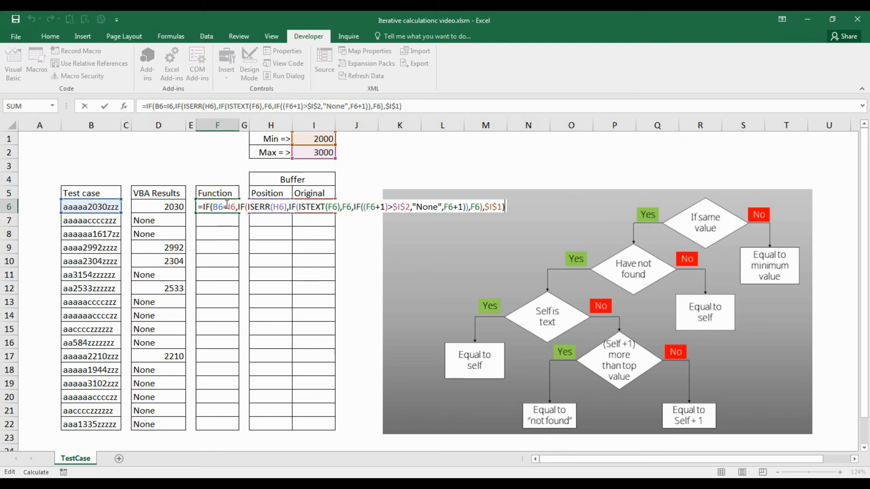
key(Return)
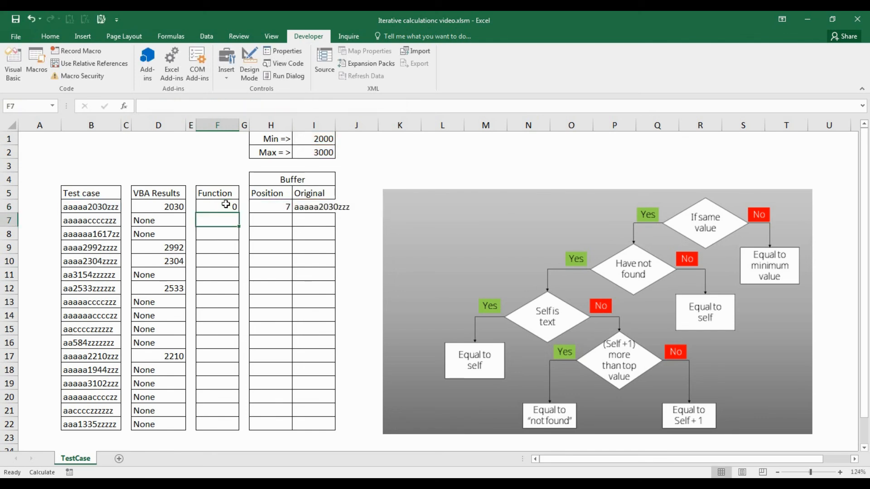
Step: Clear the Original buffer cell I6 and re-enter =B6 in it to restart the F6 calculation
click(225, 205)
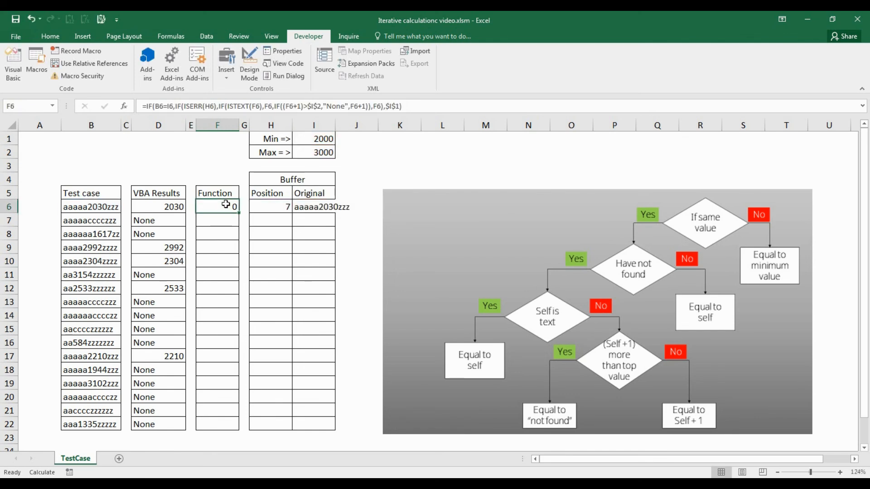
key(Right)
key(Right)
key(Right)
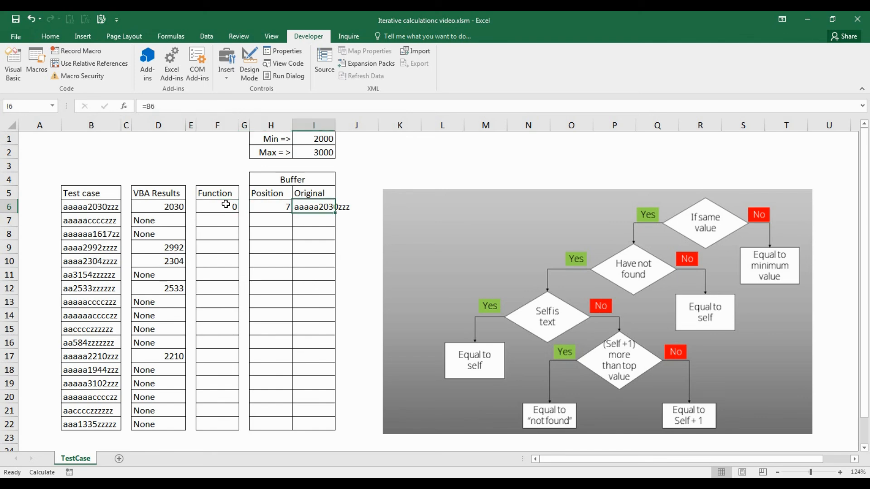
key(Delete)
text(=)
key(Left)
key(Left)
key(Left)
key(Left)
key(Left)
key(Left)
key(Left)
key(Return)
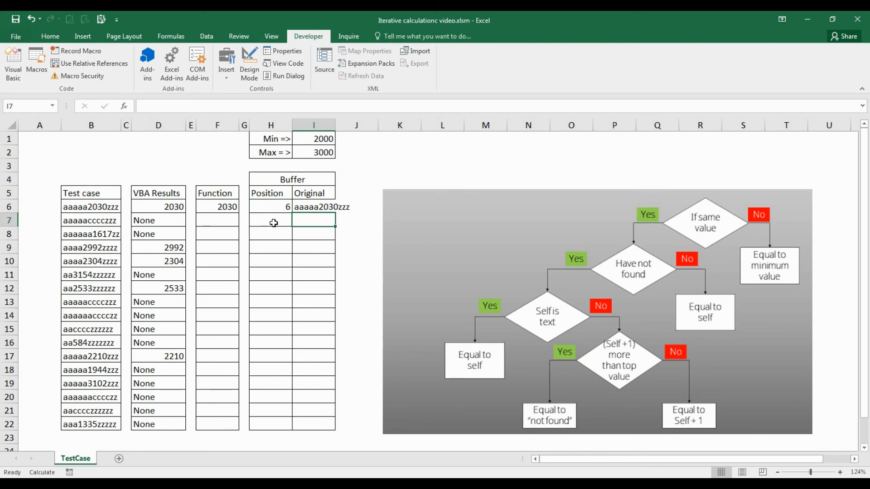
Step: Fill the nested IF formula from F6 through the Function column range F6:F22
click(232, 206)
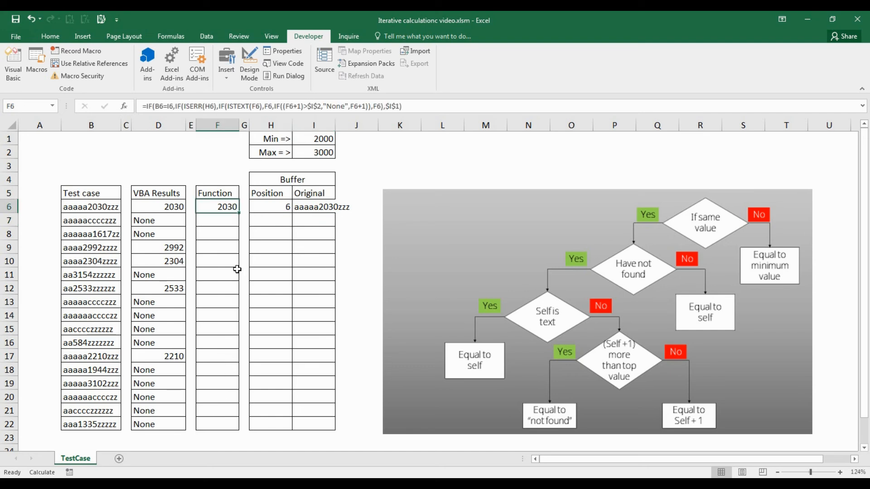
shift+click(217, 425)
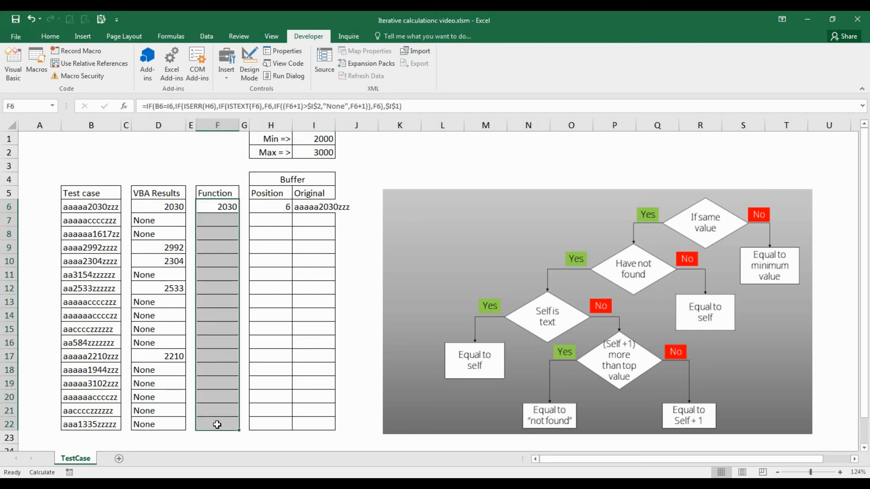
key(F2)
key(ctrl+Return)
Step: Fill the =SEARCH(F6,B6) formula from H6 through the Position column range H6:H22
click(275, 207)
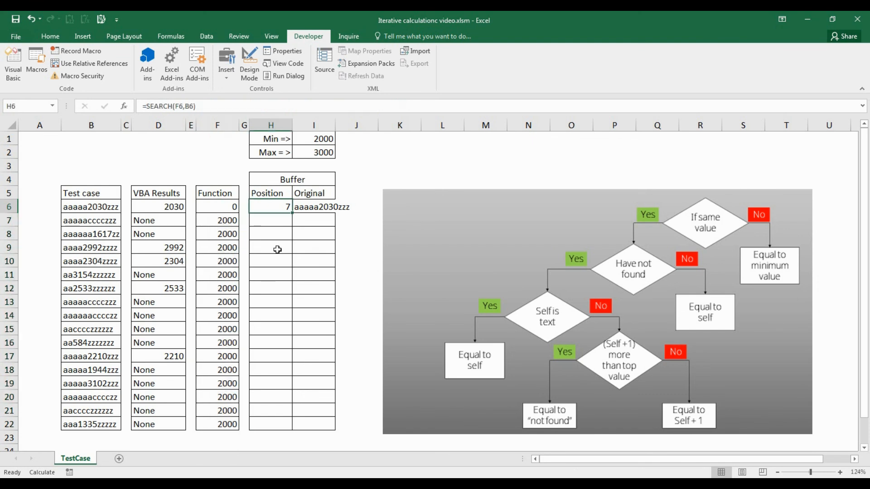
shift+click(276, 421)
key(F2)
key(ctrl+Return)
Step: Fill the =B6 formula from I6 through the Original column range I6:I22
drag(320, 208, 320, 425)
key(F2)
key(ctrl+Return)
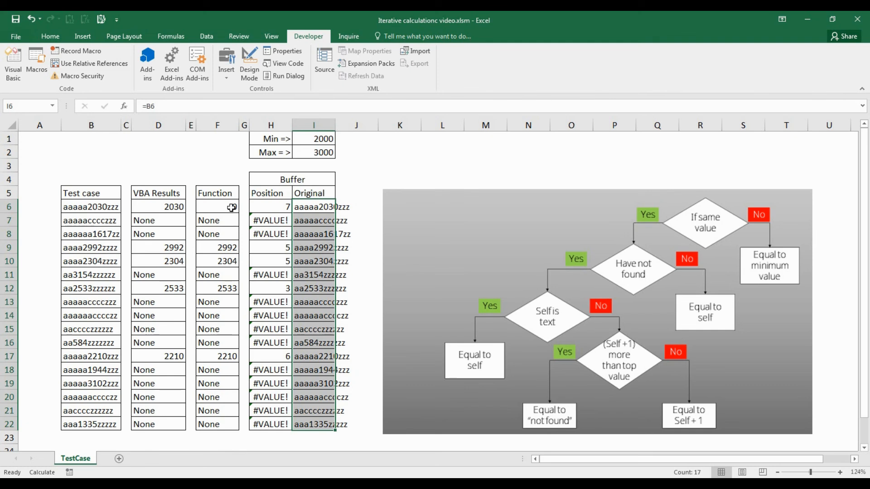
Step: Clear I6 and restore its reference to B6 by refilling I6:I7 from the I7 formula, forcing the first row to recalculate
key(Right)
key(Left)
key(Down)
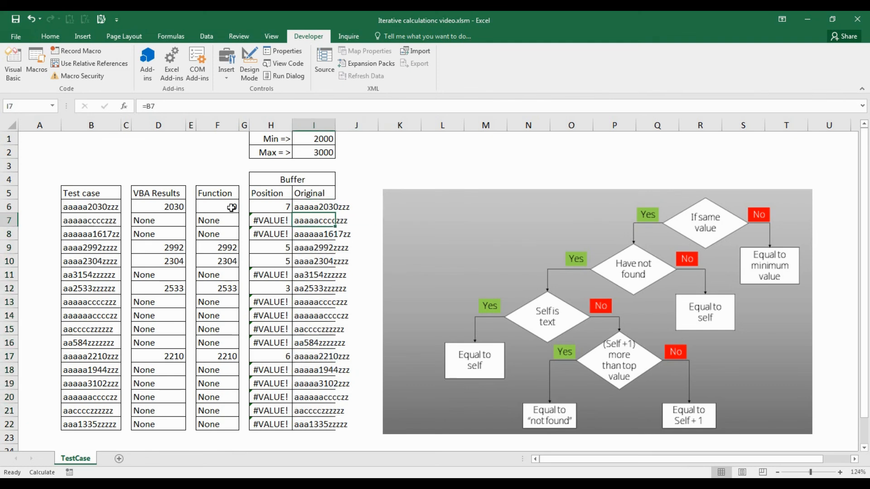
key(Up)
key(Delete)
key(Down)
key(shift+Up)
key(F2)
key(ctrl+Return)
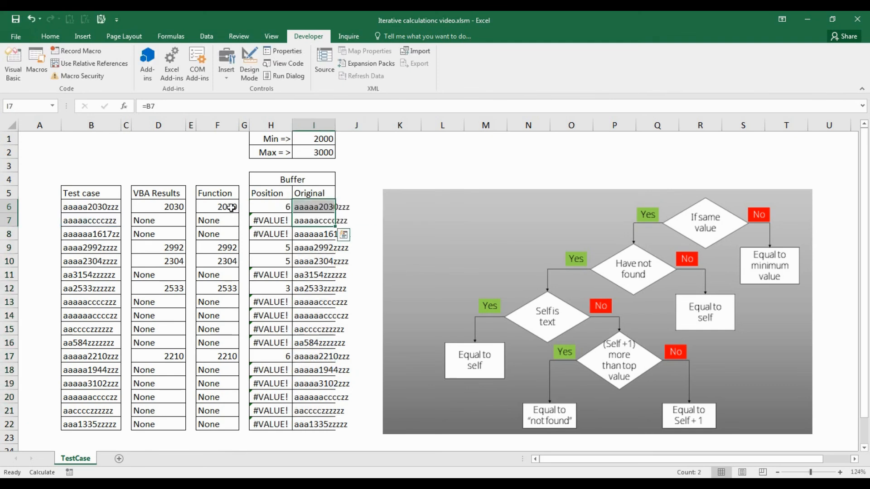
key(Left)
key(Left)
key(Left)
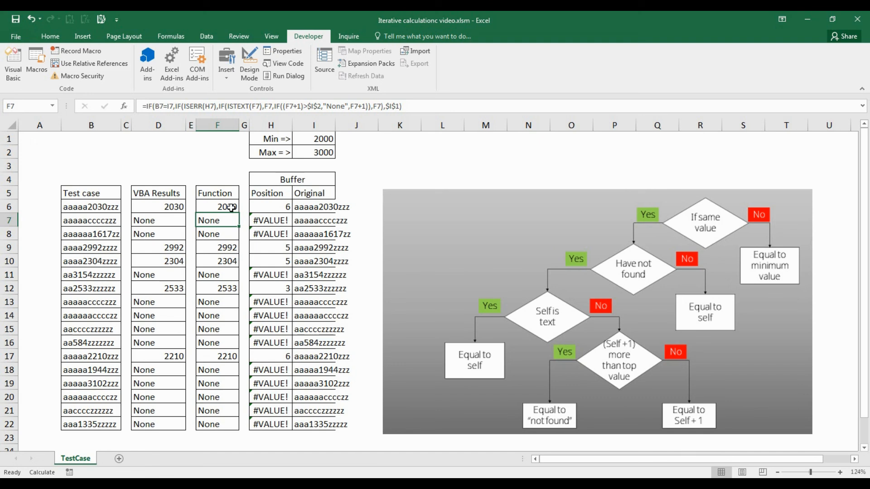
Step: Set the Min value in I1 to 1500 and the Max value in I2 to 2500
click(325, 141)
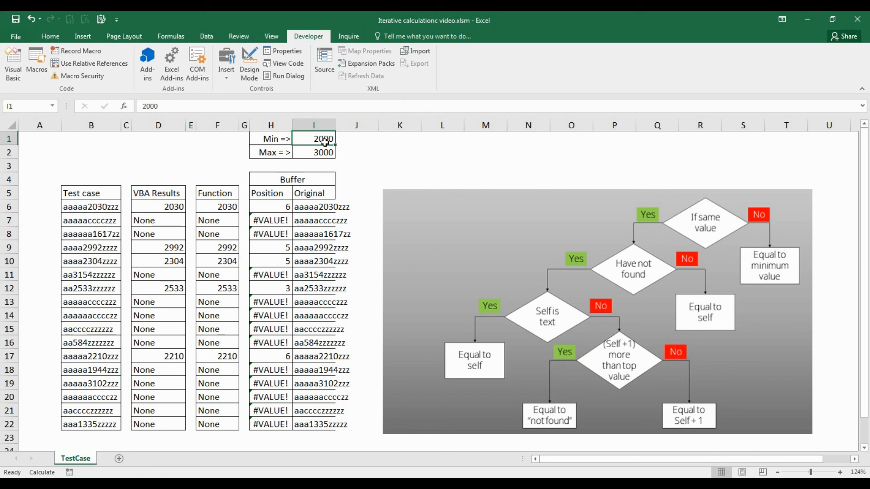
text(1500)
key(Return)
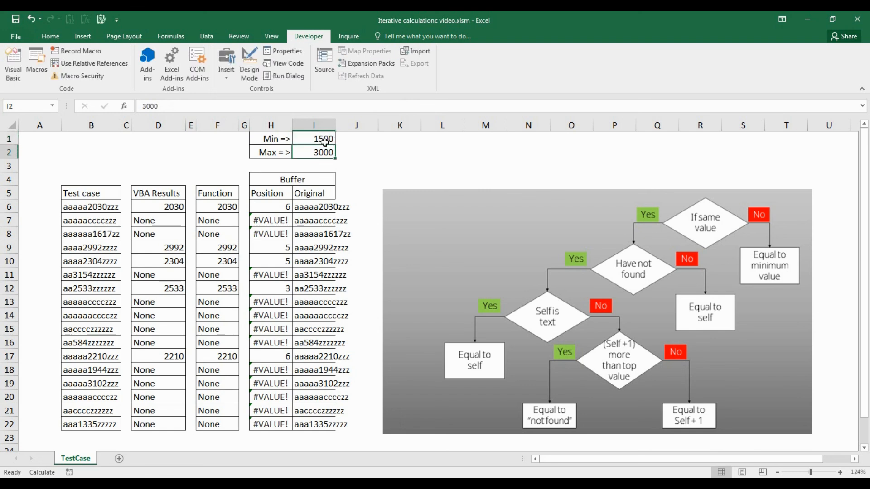
text(2500)
key(Return)
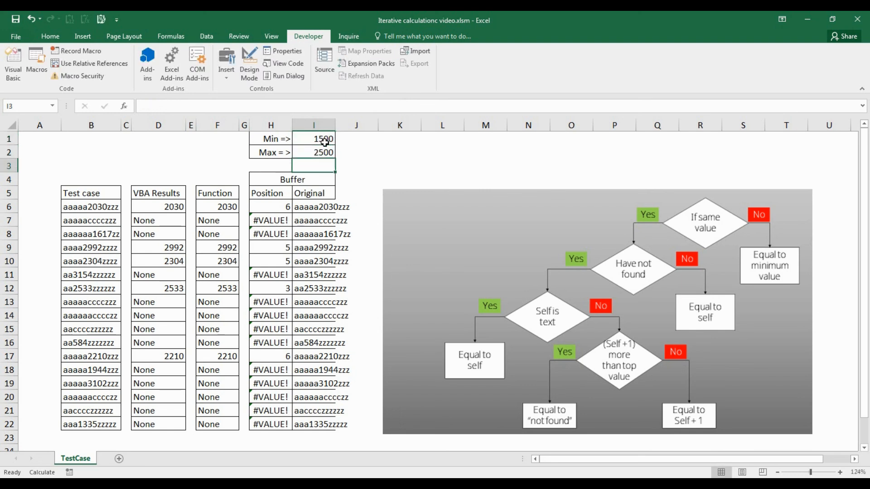
Step: Clear the Original buffer range I6:I22 and refill it with =B6 to restart the search with the new limits
key(Delete)
text(=)
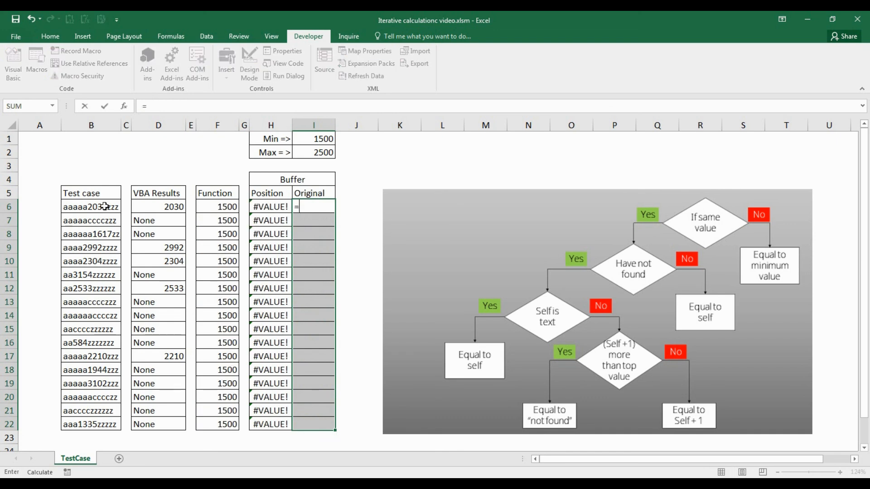
click(82, 206)
key(ctrl+Return)
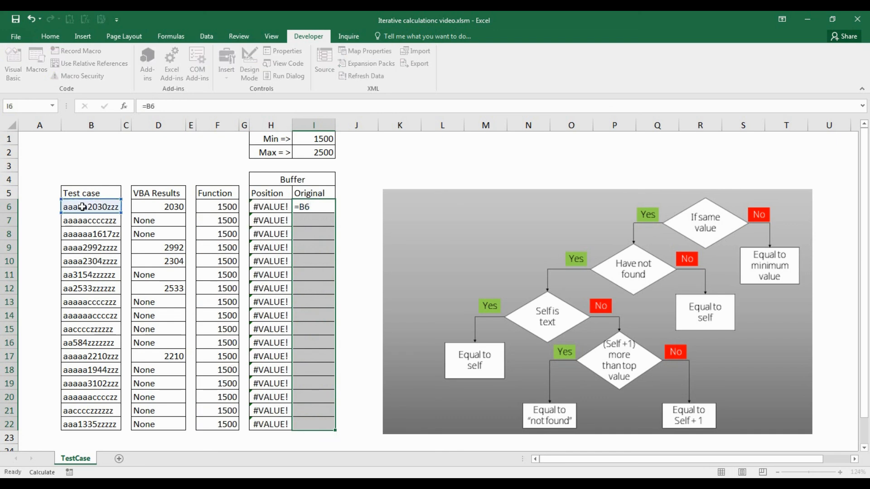